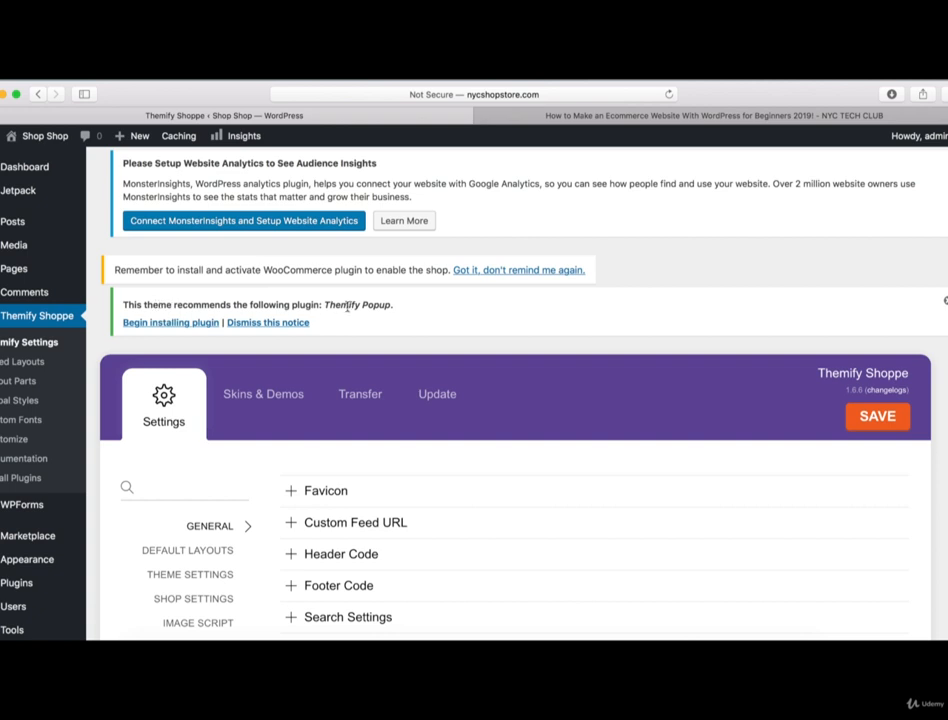
# Step: Bulk install all the plugins recommended by the Themify Shoppe theme
pyautogui.click(163, 323)
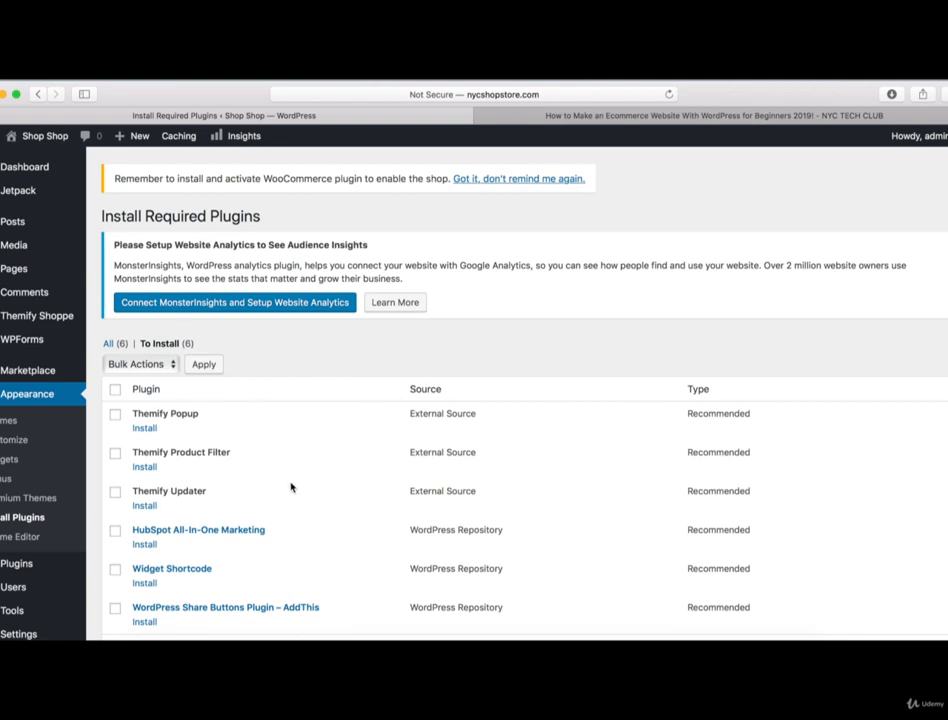
pyautogui.click(115, 391)
pyautogui.scroll(-3, 115, 393)
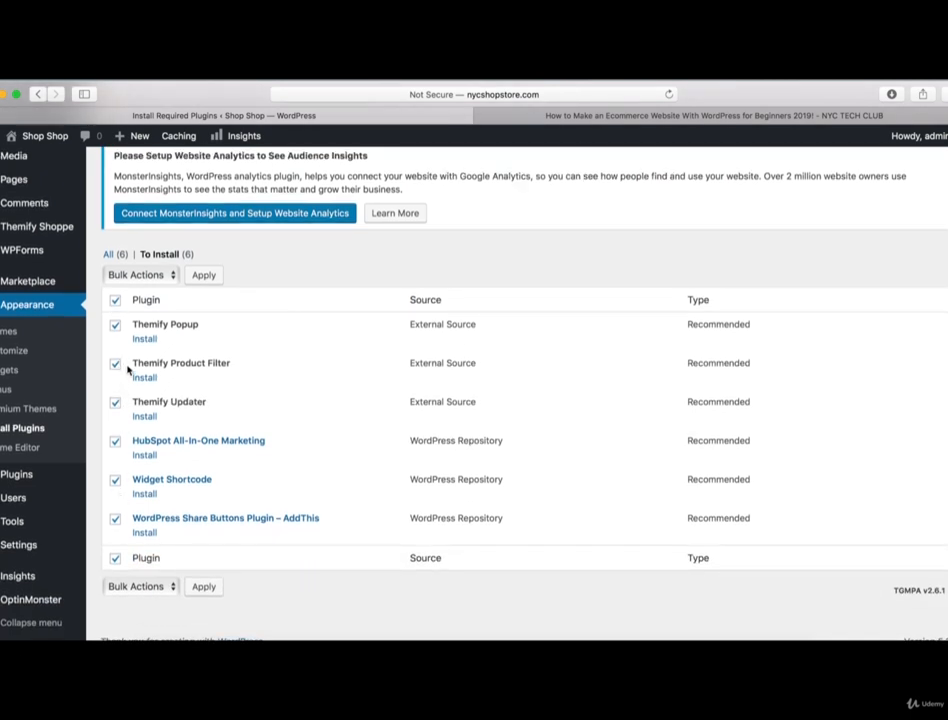
pyautogui.click(140, 275)
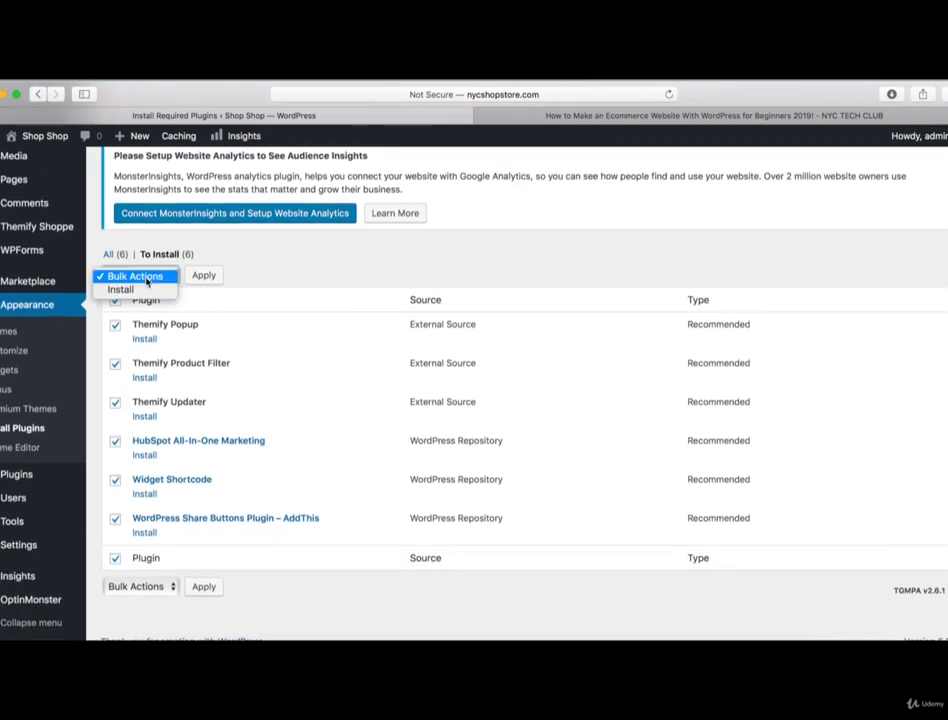
pyautogui.click(136, 290)
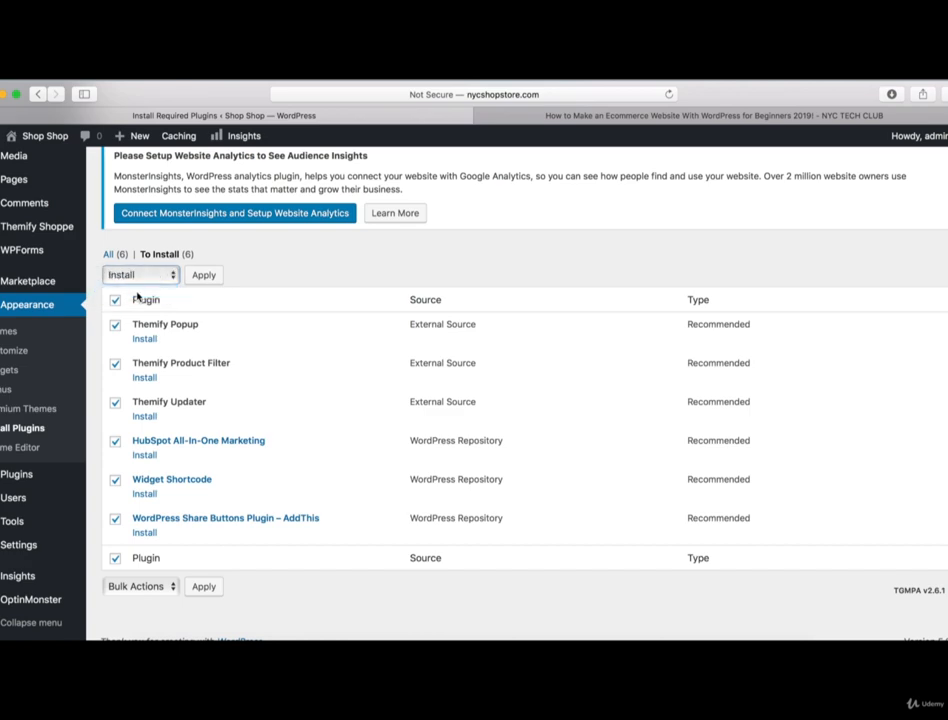
pyautogui.click(201, 276)
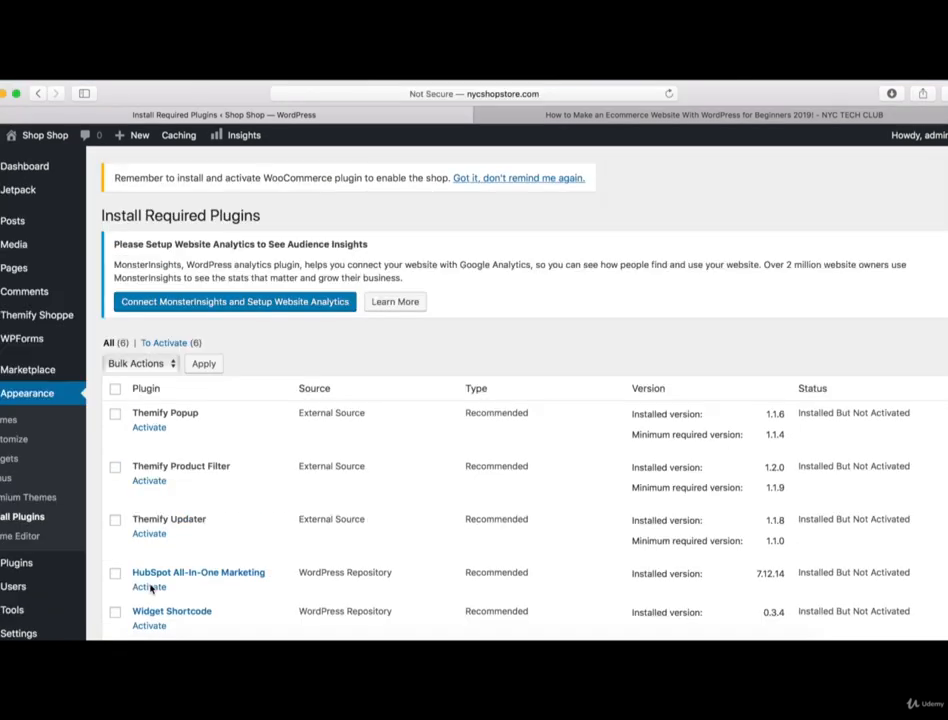
# Step: Bulk activate all the newly installed recommended plugins
pyautogui.click(115, 389)
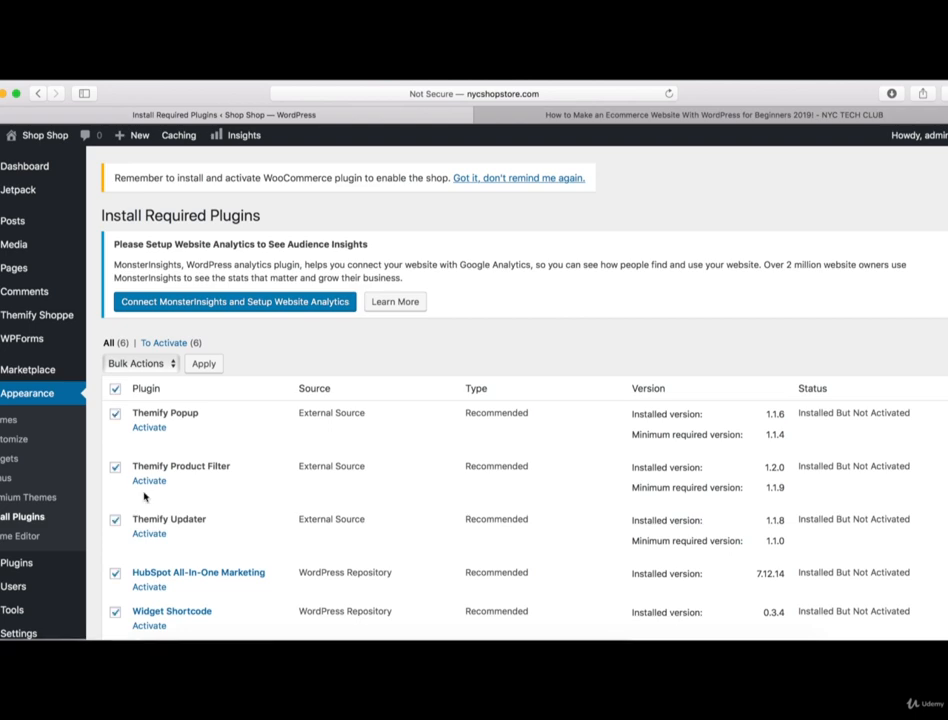
pyautogui.scroll(-3, 144, 497)
pyautogui.scroll(3, 144, 497)
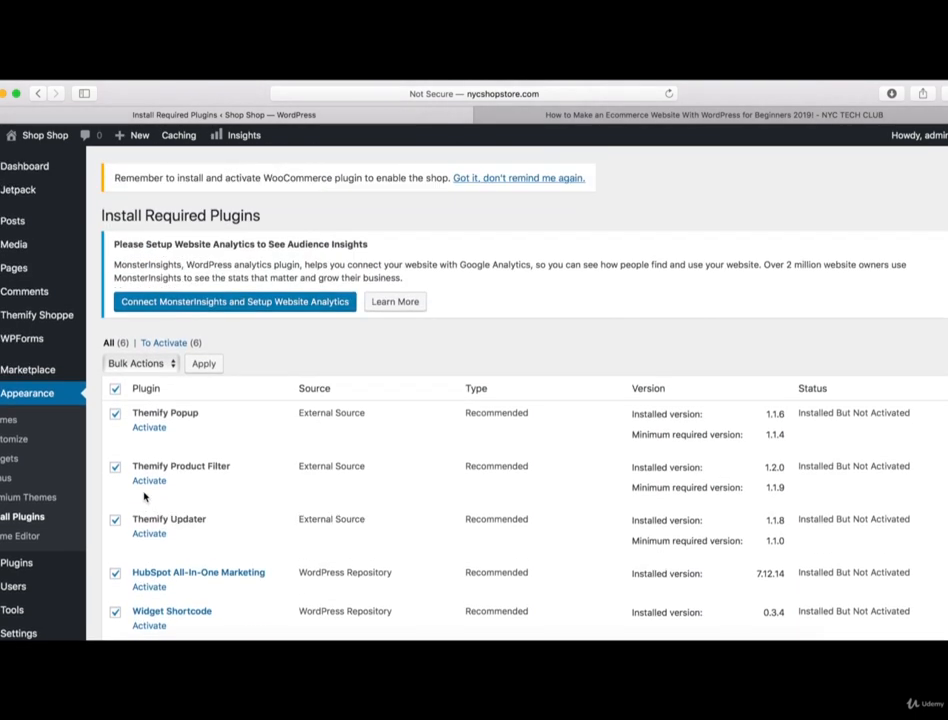
pyautogui.click(148, 365)
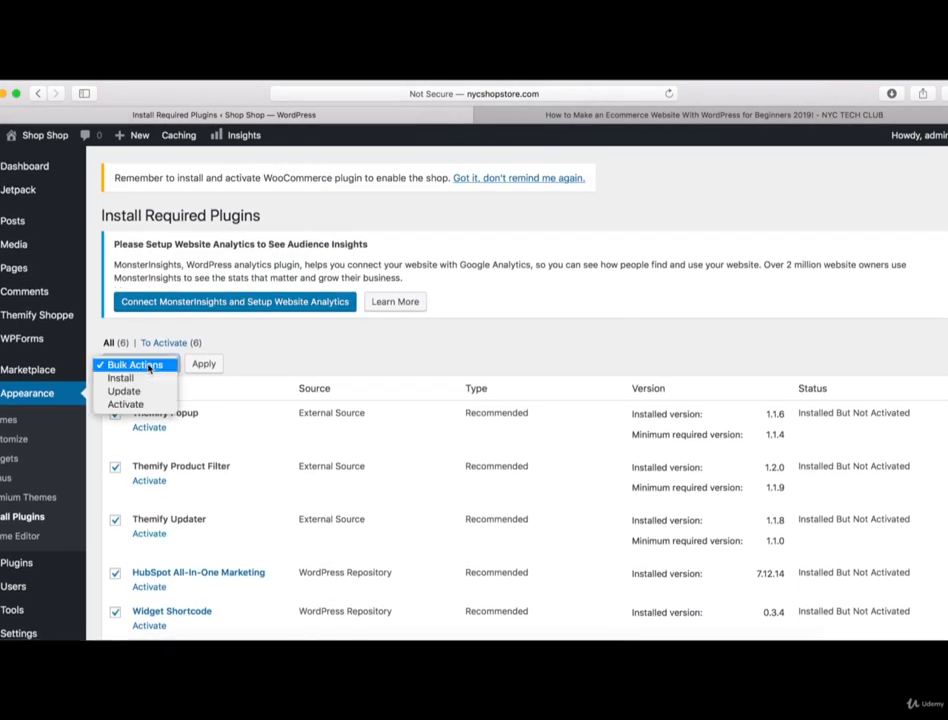
pyautogui.click(141, 405)
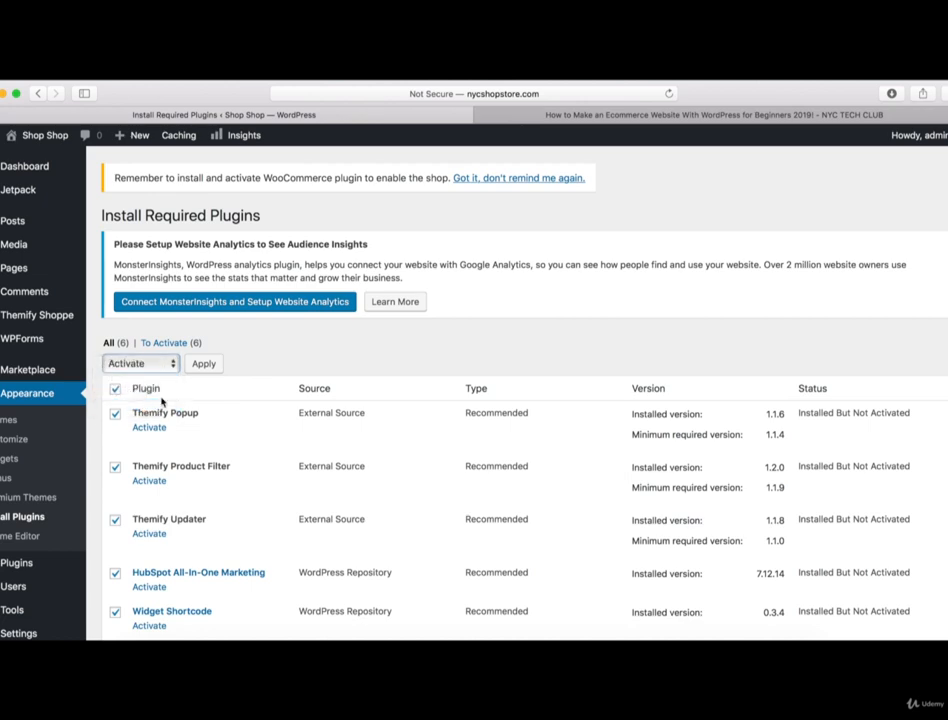
pyautogui.click(207, 366)
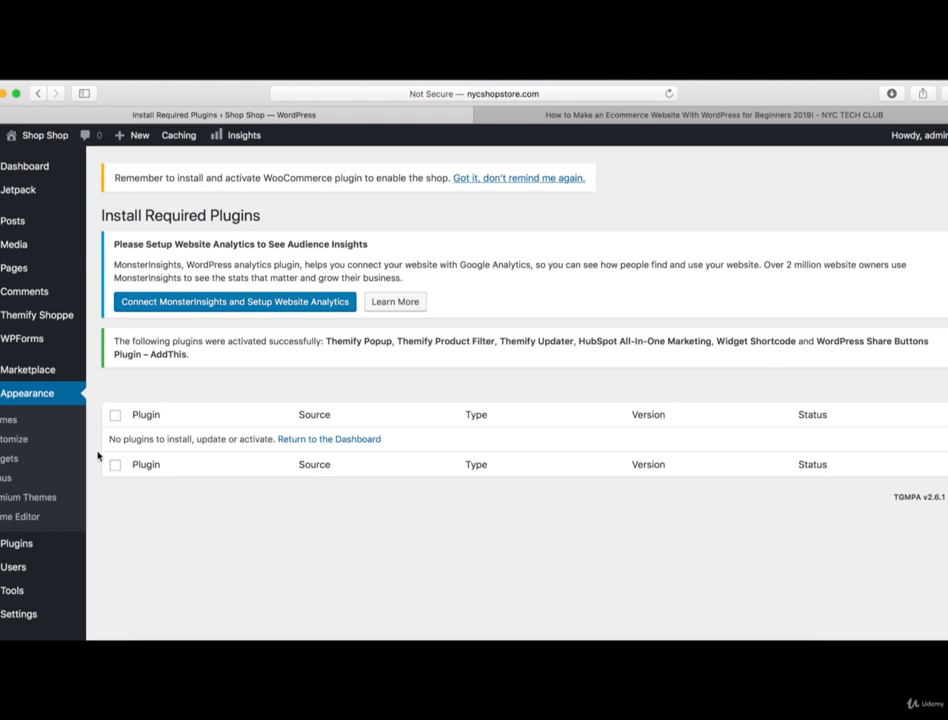
# Step: Open the list of installed plugins and dismiss the Themify Updater licence and HubSpot notices
pyautogui.moveTo(45, 548)
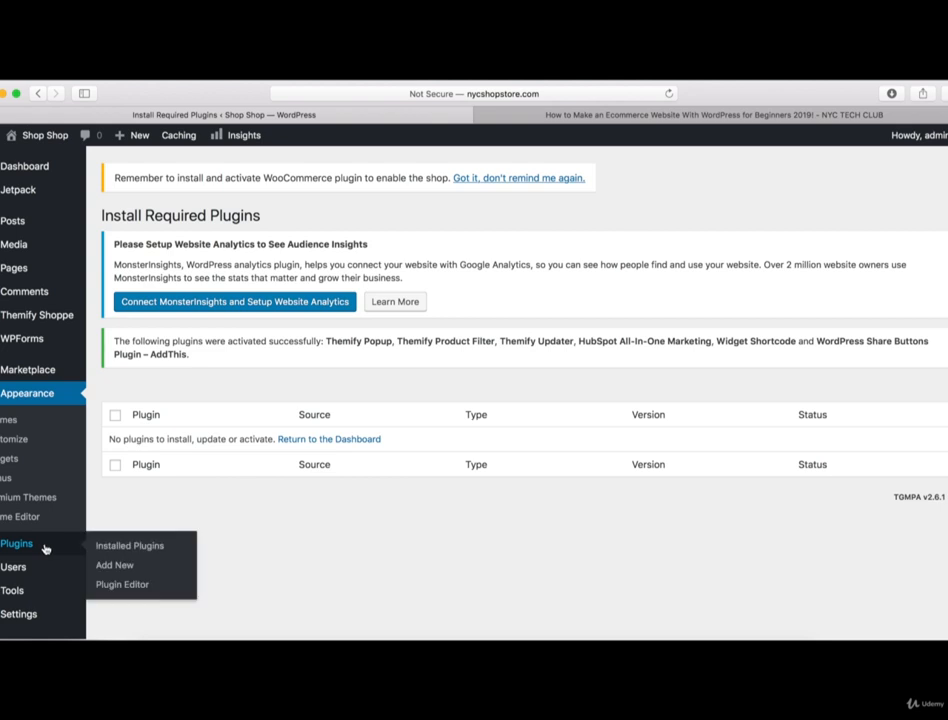
pyautogui.click(124, 547)
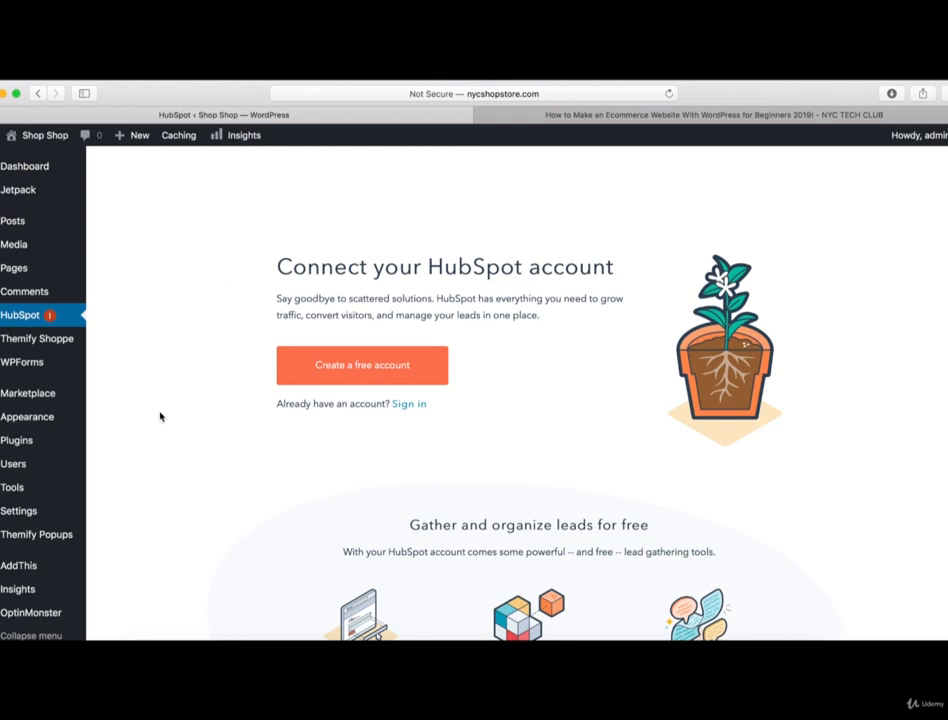
pyautogui.moveTo(72, 444)
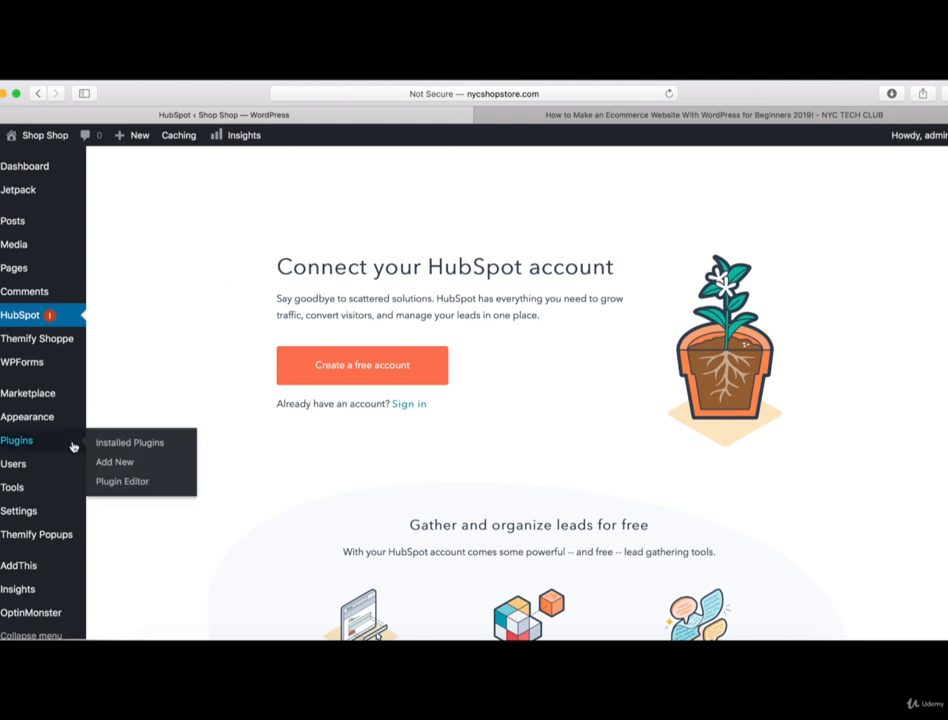
pyautogui.click(132, 445)
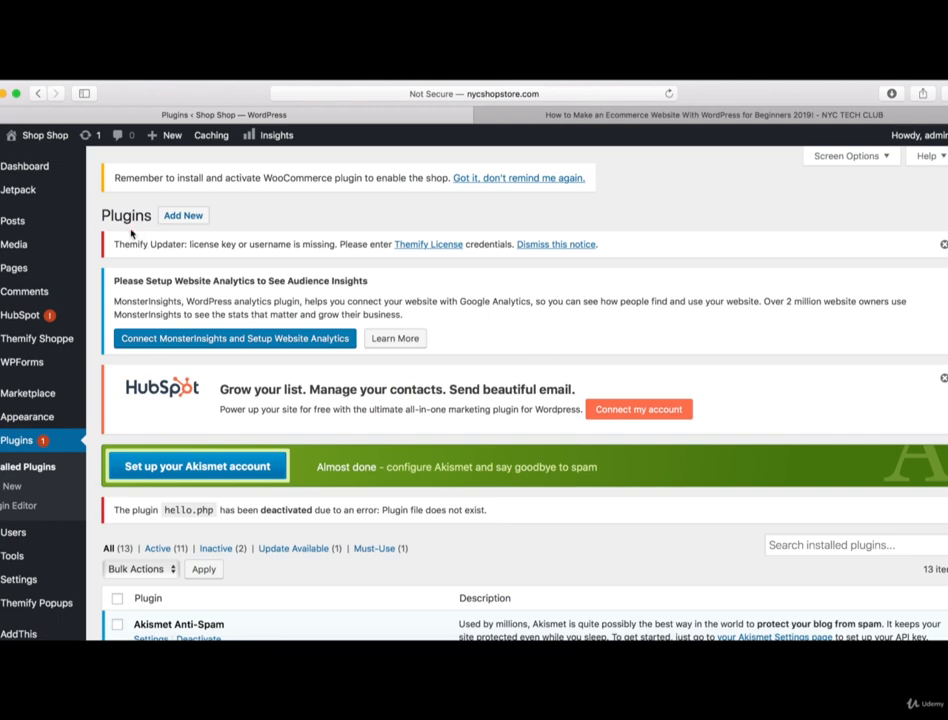
pyautogui.click(943, 244)
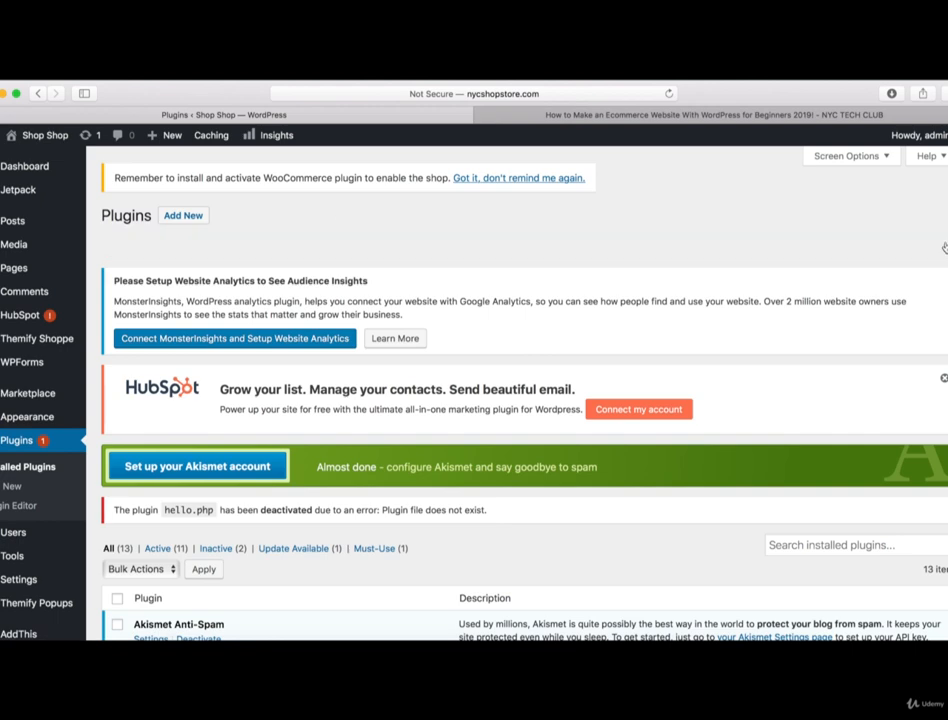
pyautogui.click(943, 341)
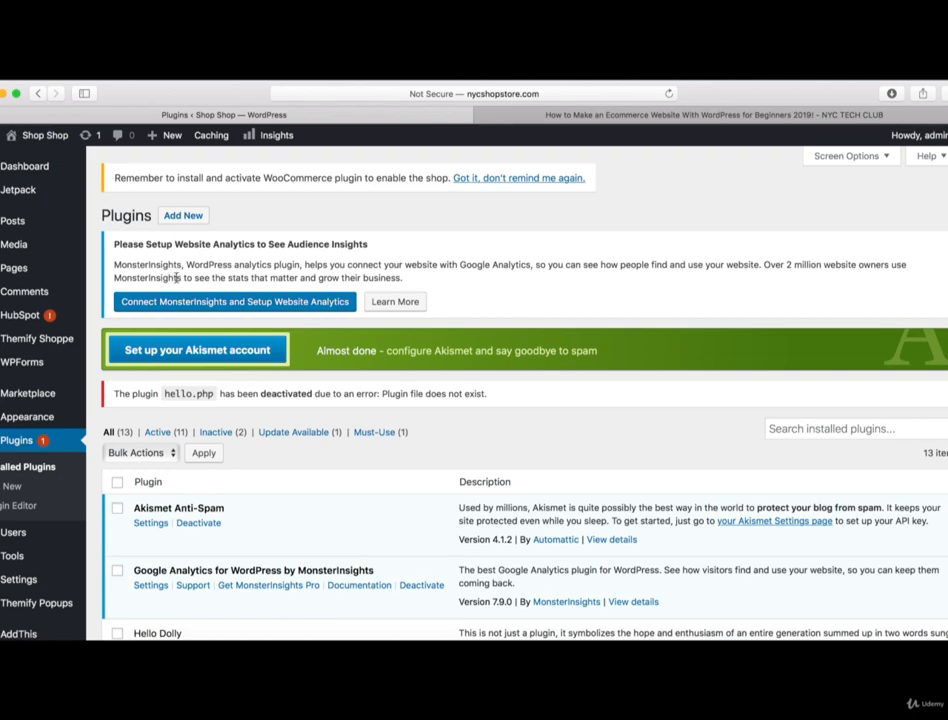
# Step: Review the installed plugins list to check which plugins are active and which are inactive
pyautogui.scroll(-5, 101, 275)
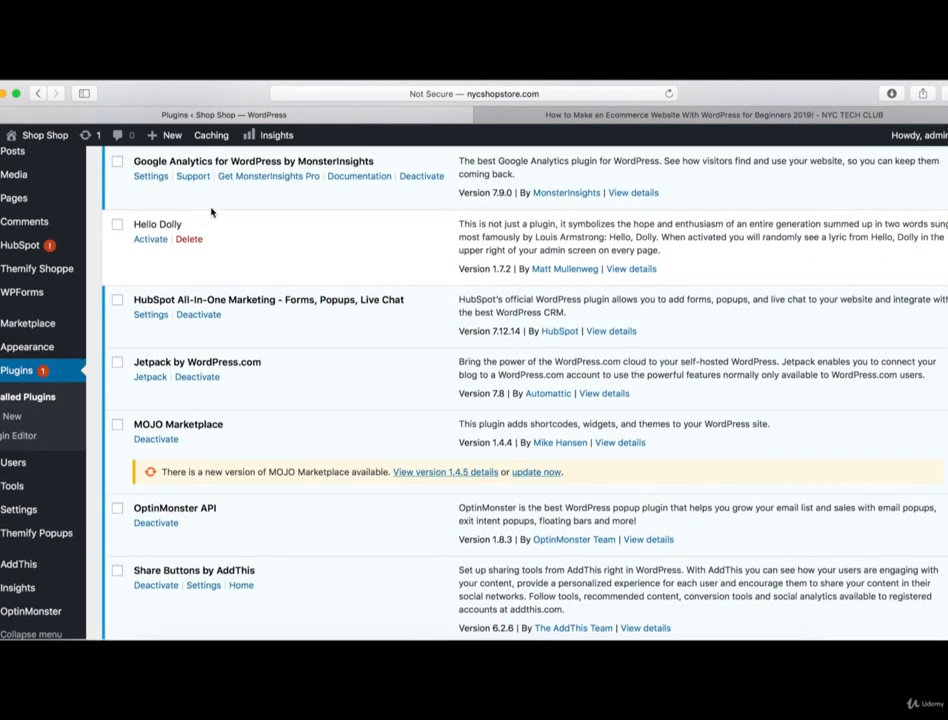
pyautogui.scroll(-5, 197, 354)
pyautogui.scroll(-2, 197, 354)
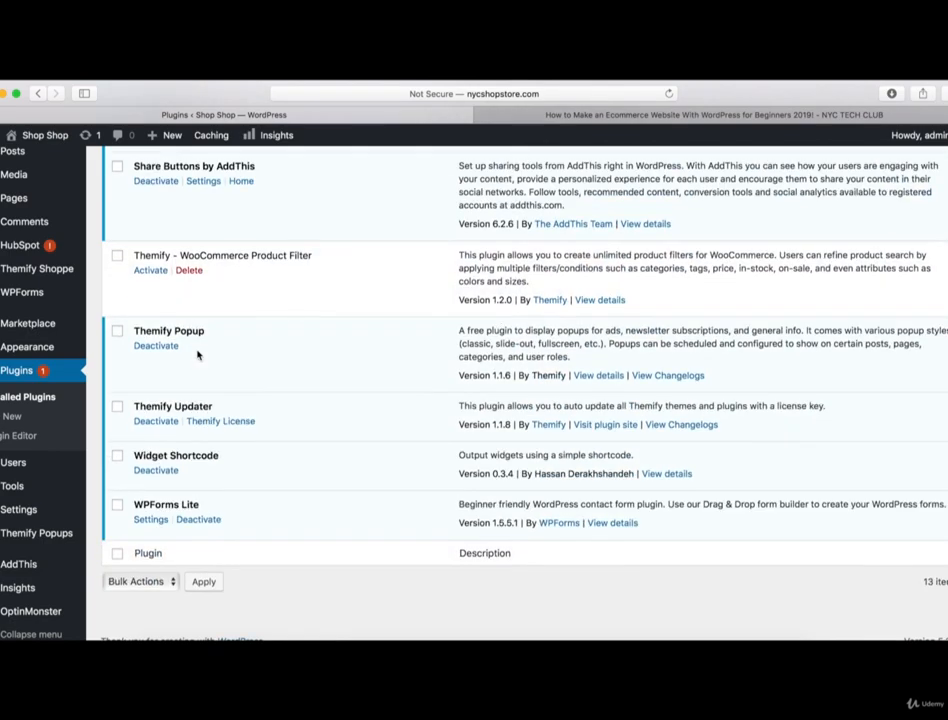
pyautogui.scroll(15, 197, 354)
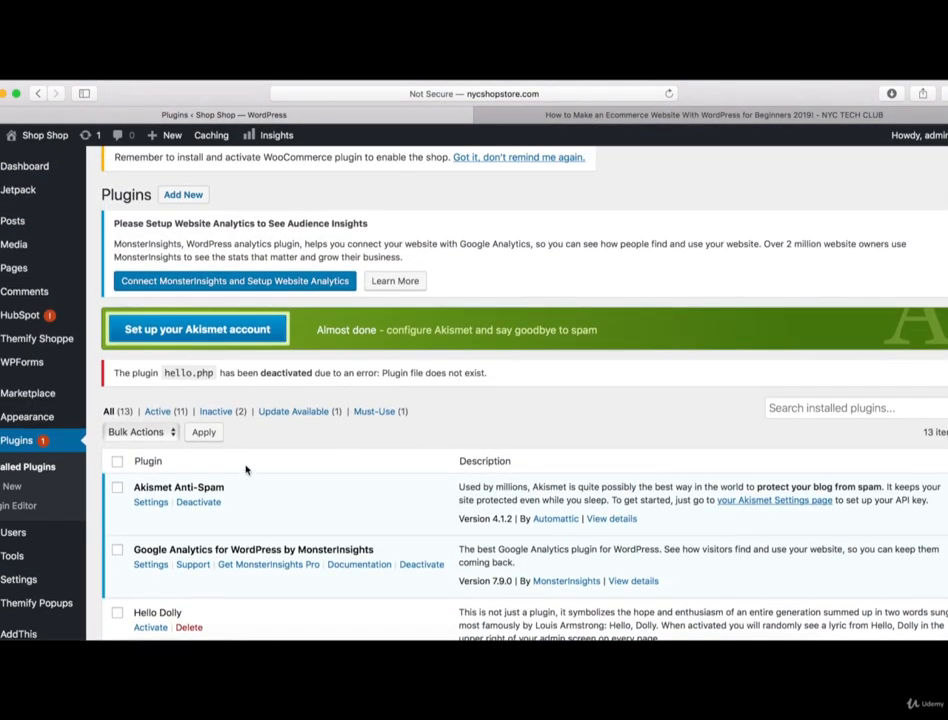
pyautogui.scroll(-2, 247, 470)
pyautogui.scroll(-3, 247, 470)
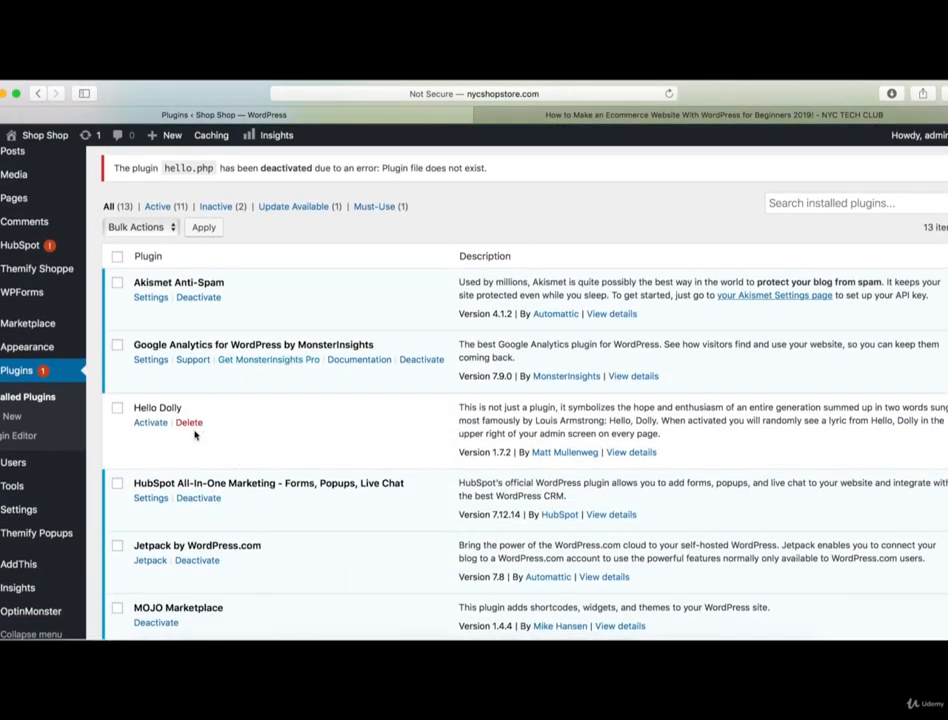
pyautogui.scroll(-10, 201, 468)
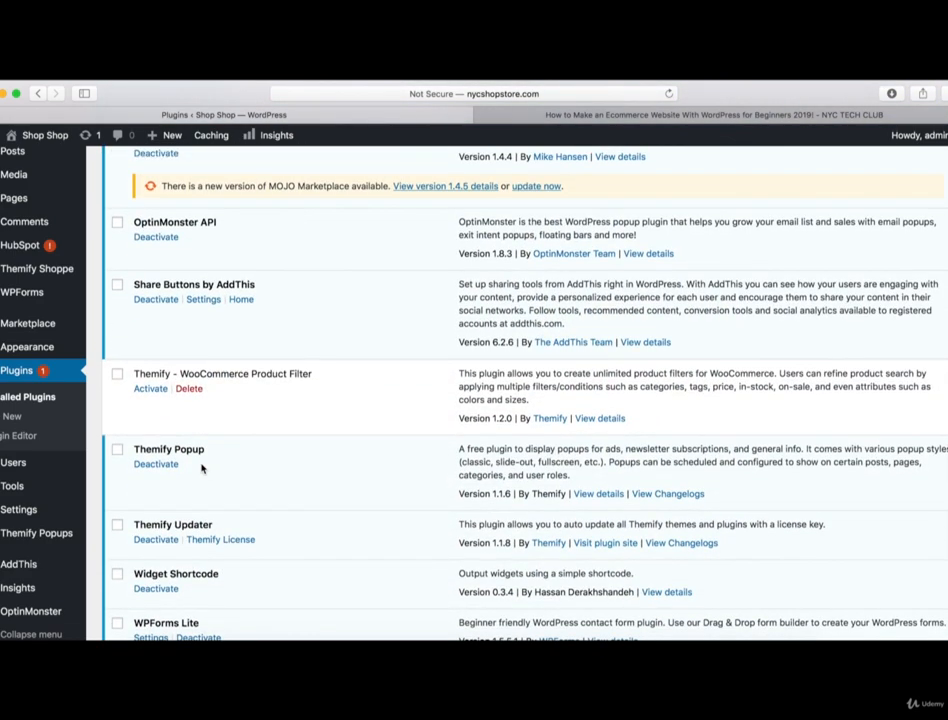
pyautogui.scroll(-3, 201, 468)
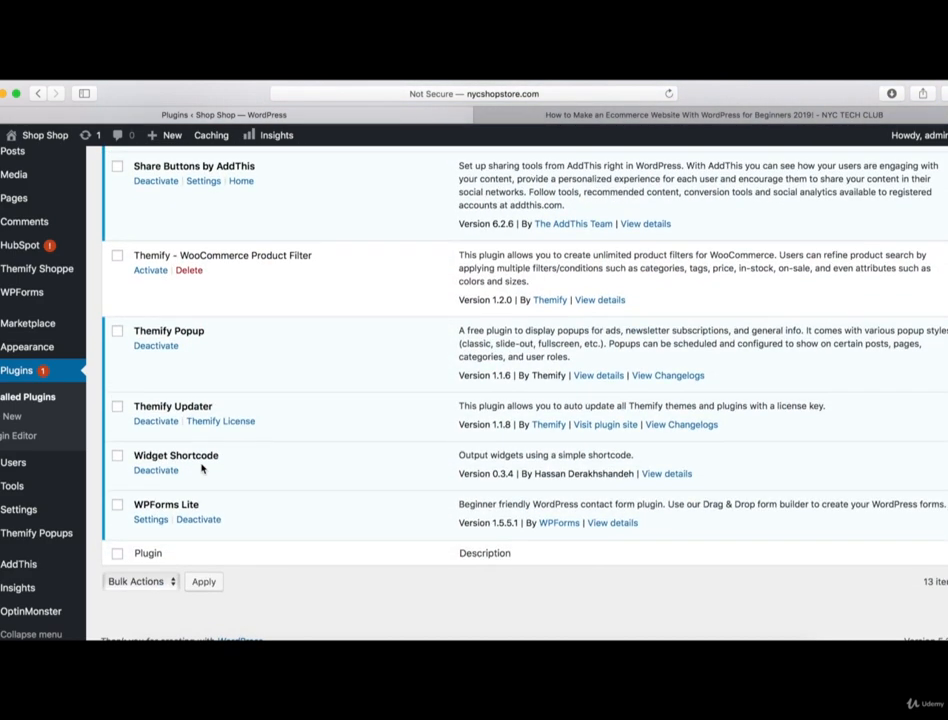
pyautogui.scroll(10, 201, 468)
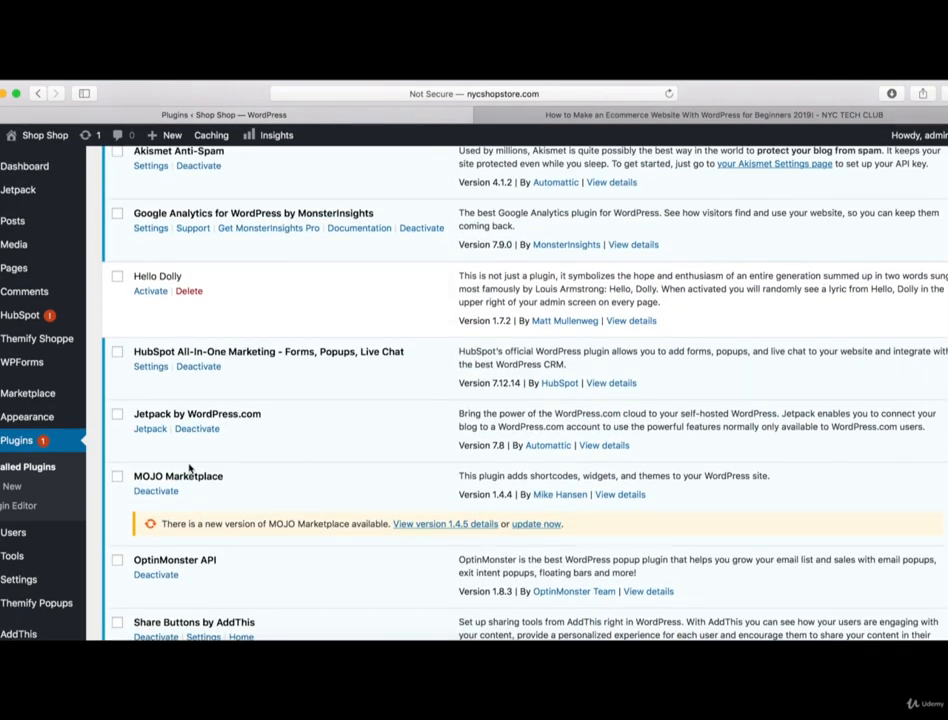
pyautogui.scroll(5, 190, 468)
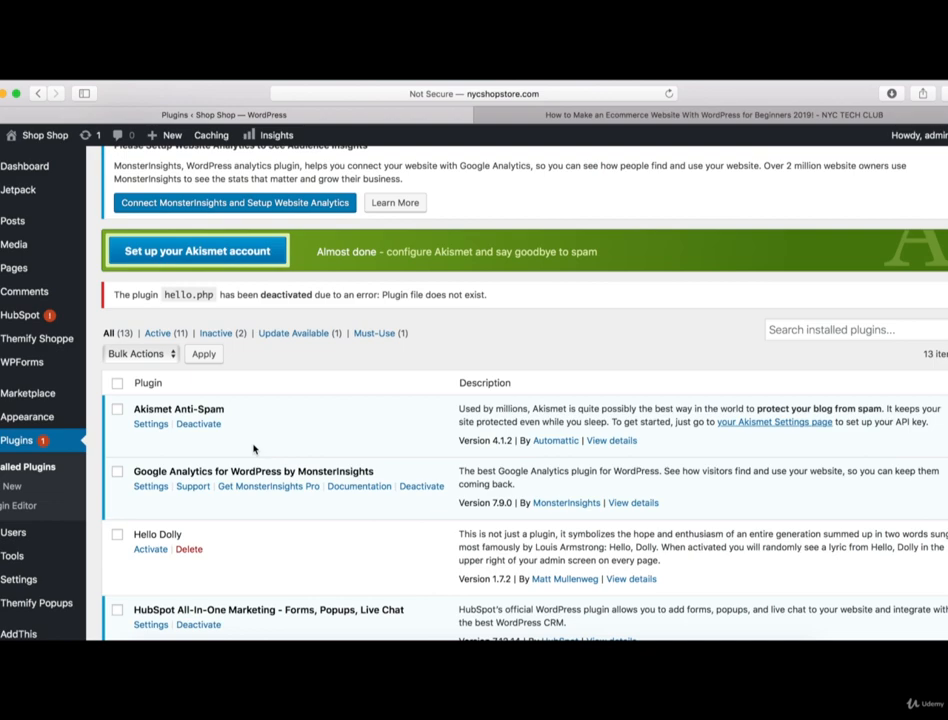
pyautogui.scroll(-8, 253, 449)
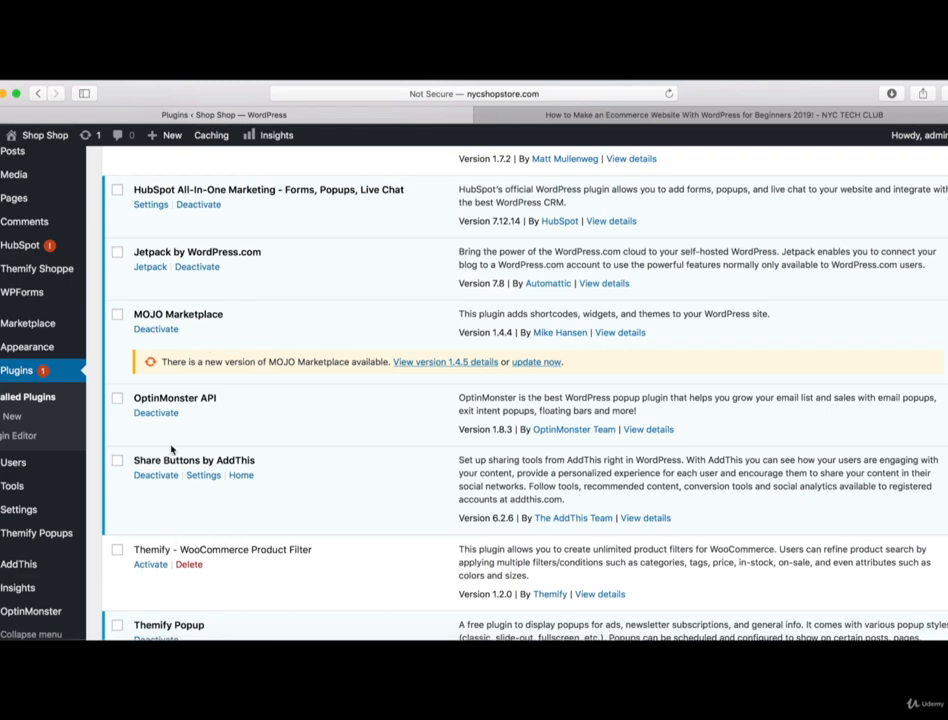
pyautogui.scroll(10, 177, 483)
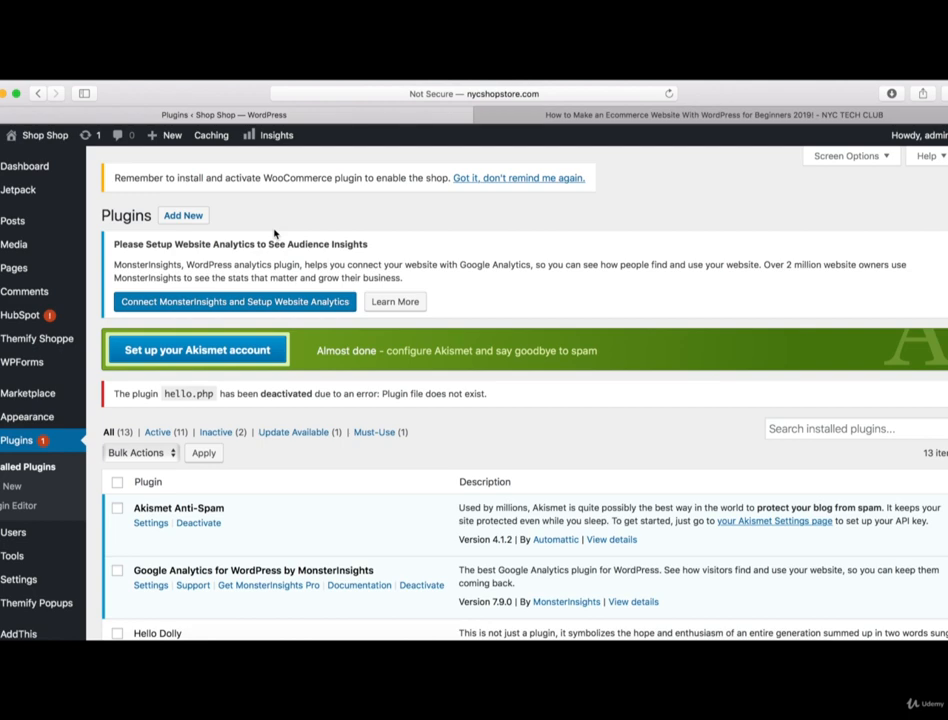
# Step: Upload builder-woocommerce.zip as a new plugin, install it and activate it
pyautogui.click(183, 217)
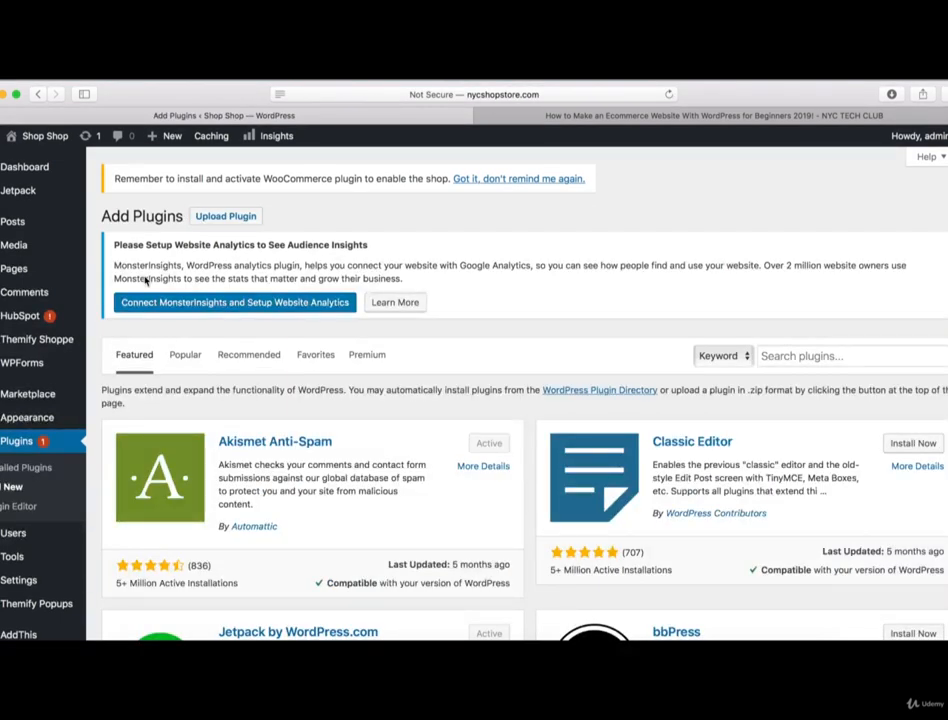
pyautogui.click(226, 218)
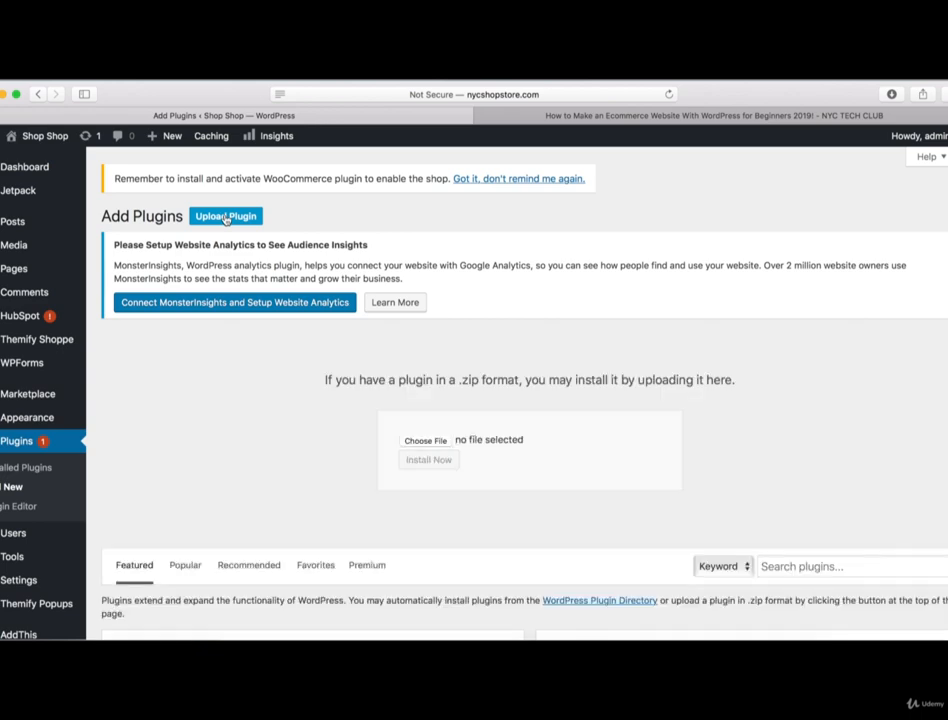
pyautogui.click(425, 440)
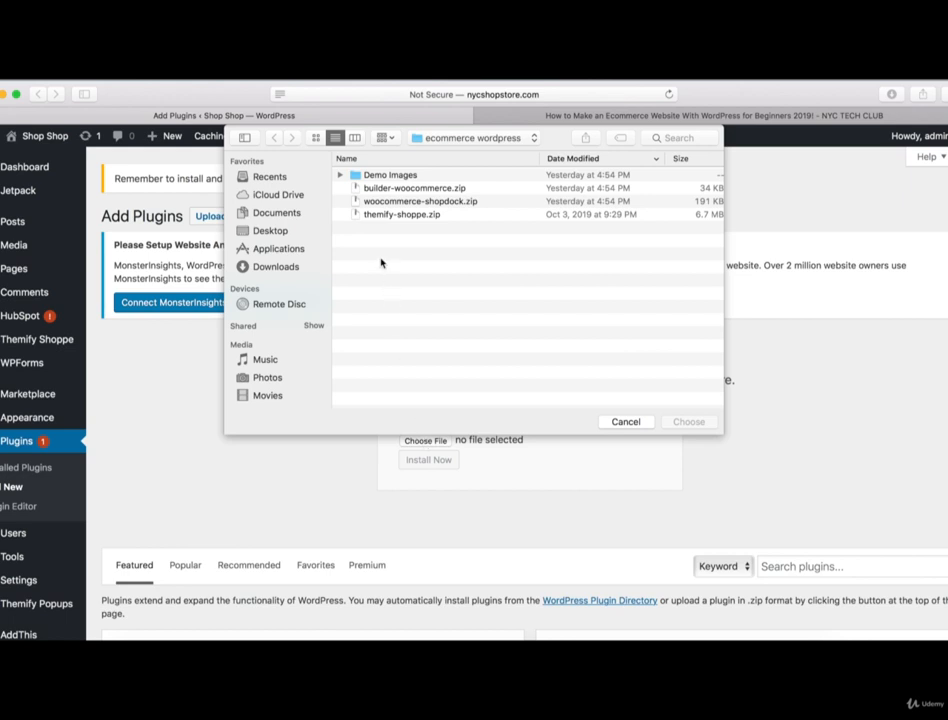
pyautogui.click(404, 194)
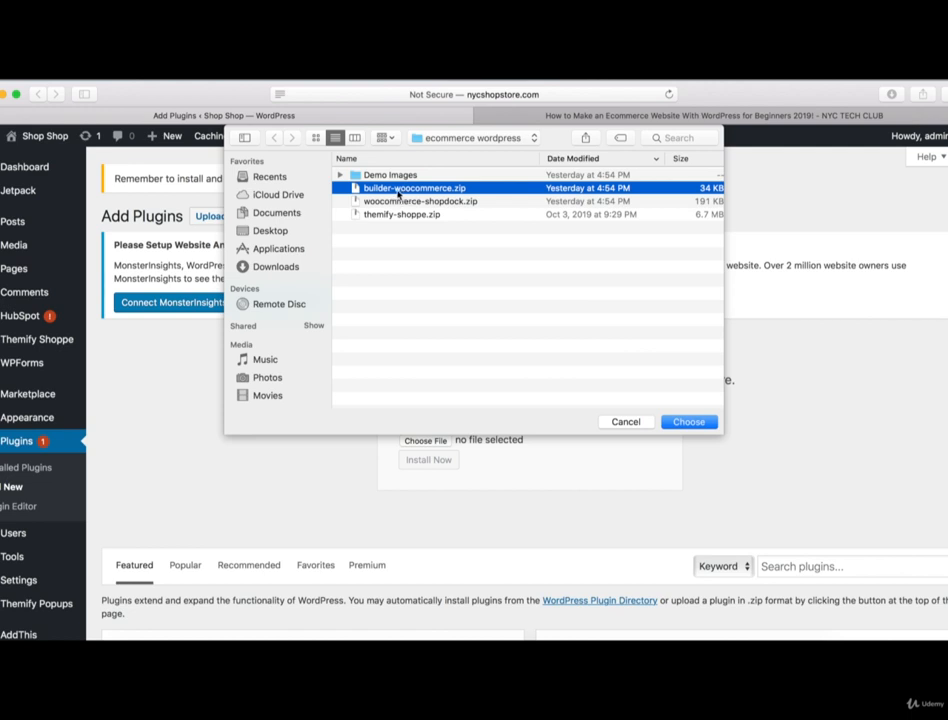
pyautogui.click(688, 424)
pyautogui.click(434, 459)
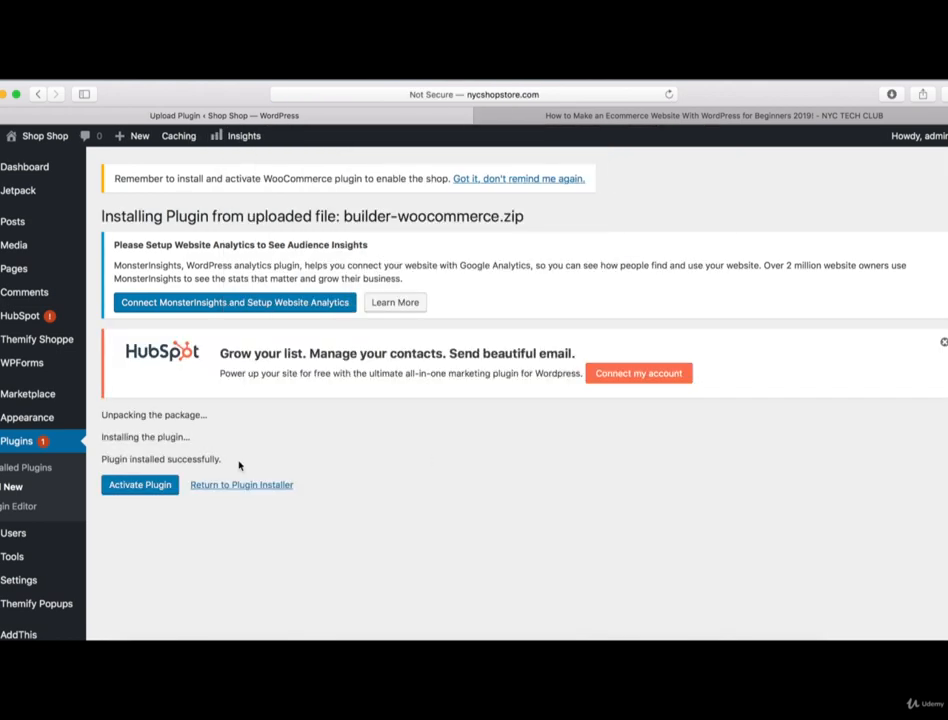
pyautogui.click(154, 489)
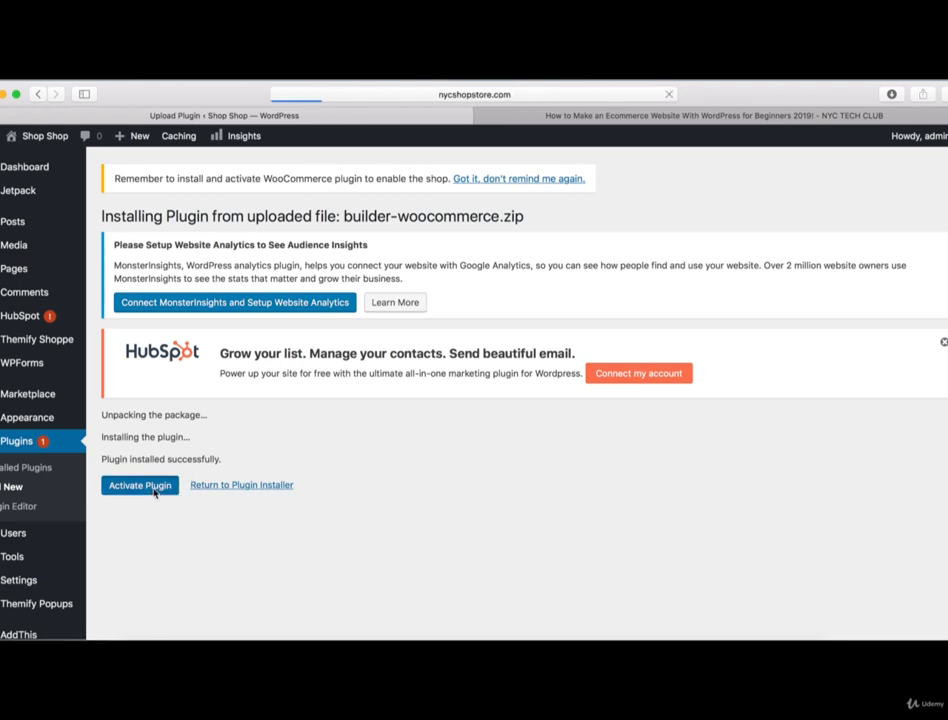
pyautogui.moveTo(187, 474); pyautogui.dragTo(120, 475)
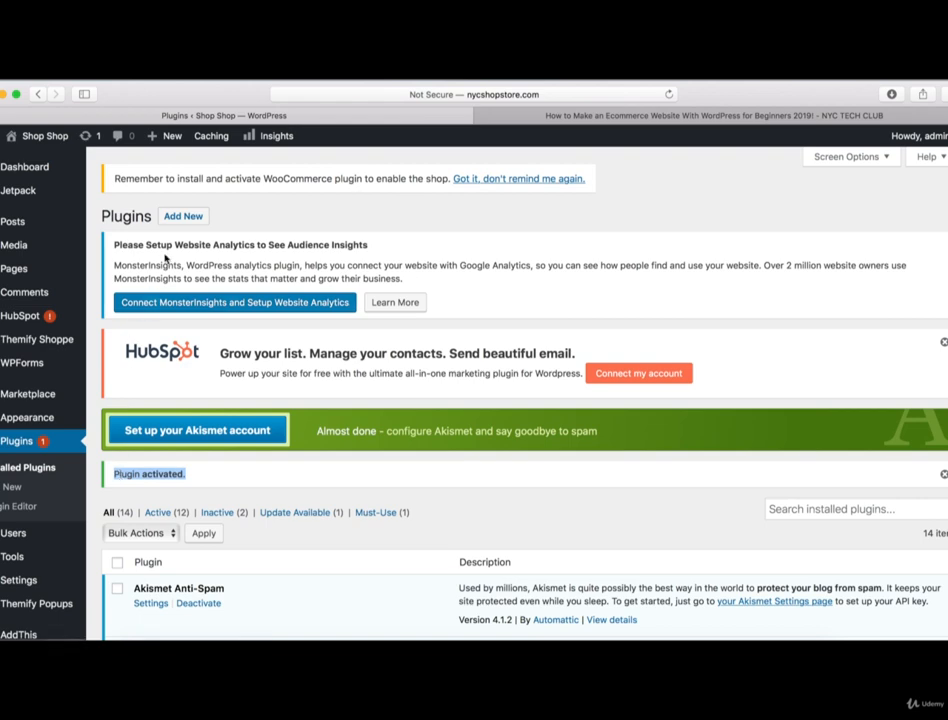
# Step: Upload woocommerce-shopdock.zip as a new plugin, install it and activate it
pyautogui.click(182, 218)
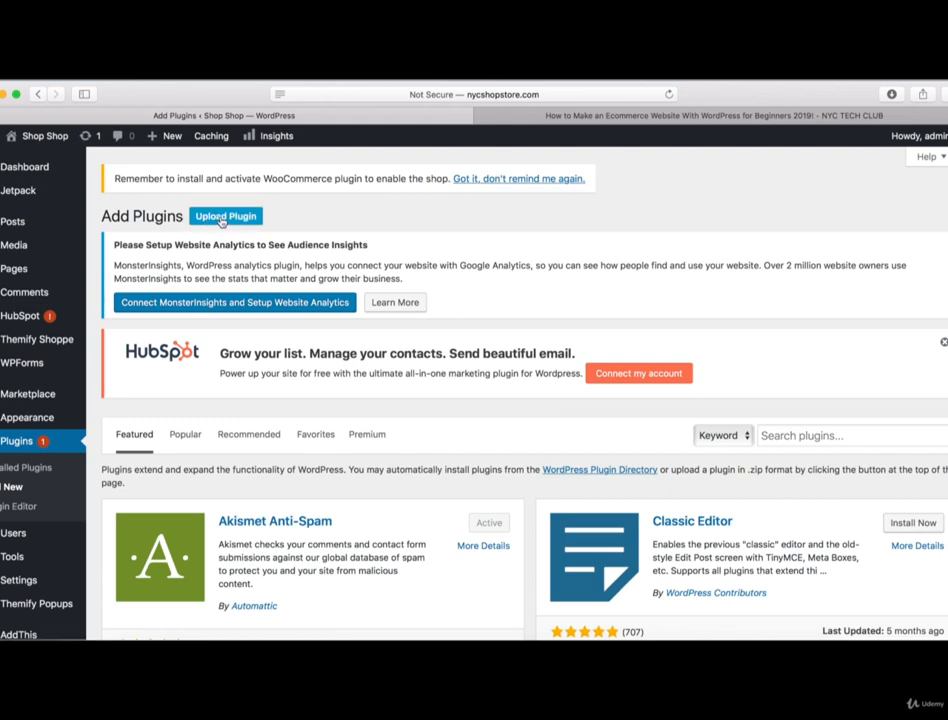
pyautogui.click(222, 221)
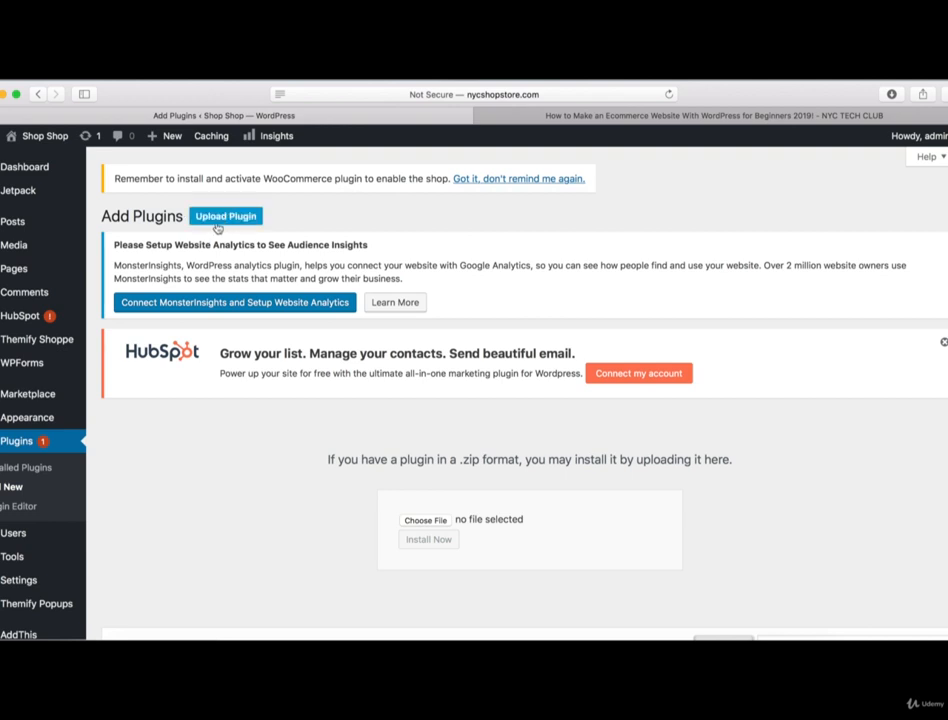
pyautogui.click(425, 520)
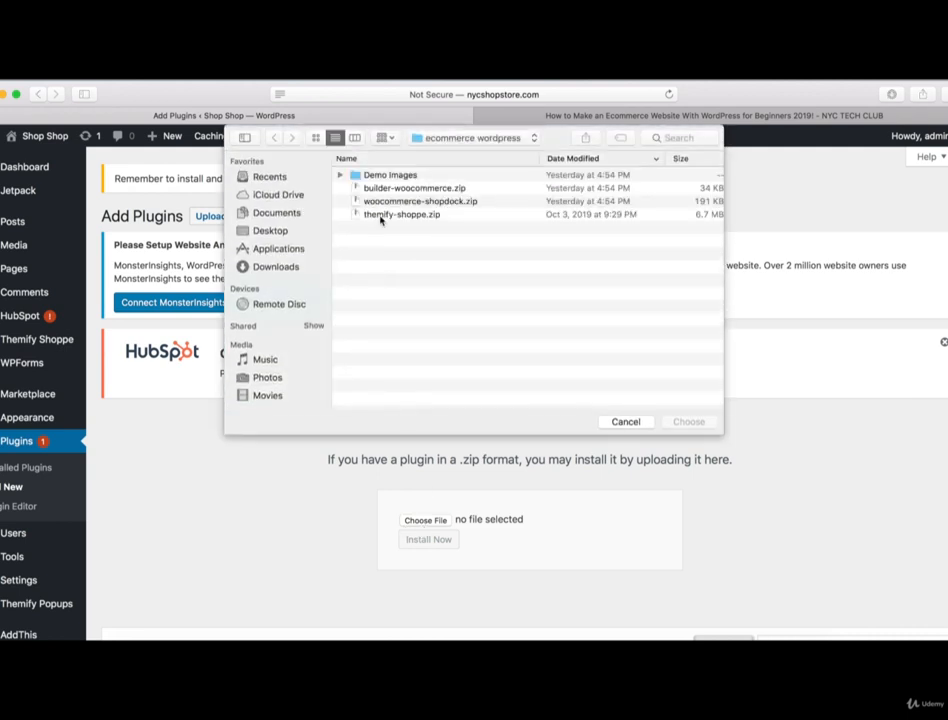
pyautogui.click(388, 203)
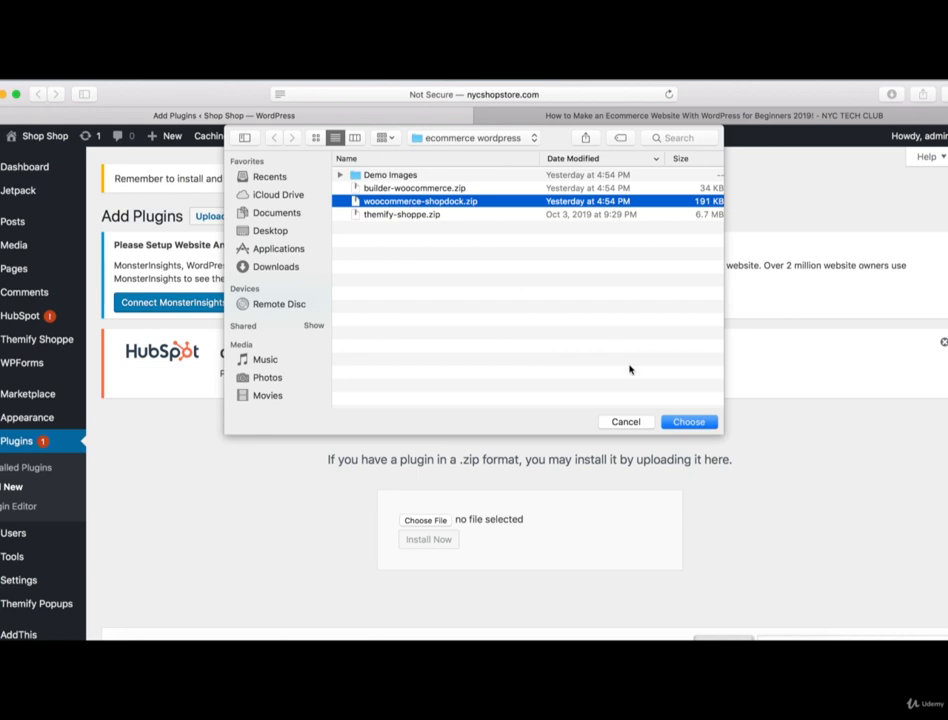
pyautogui.click(686, 421)
pyautogui.click(440, 543)
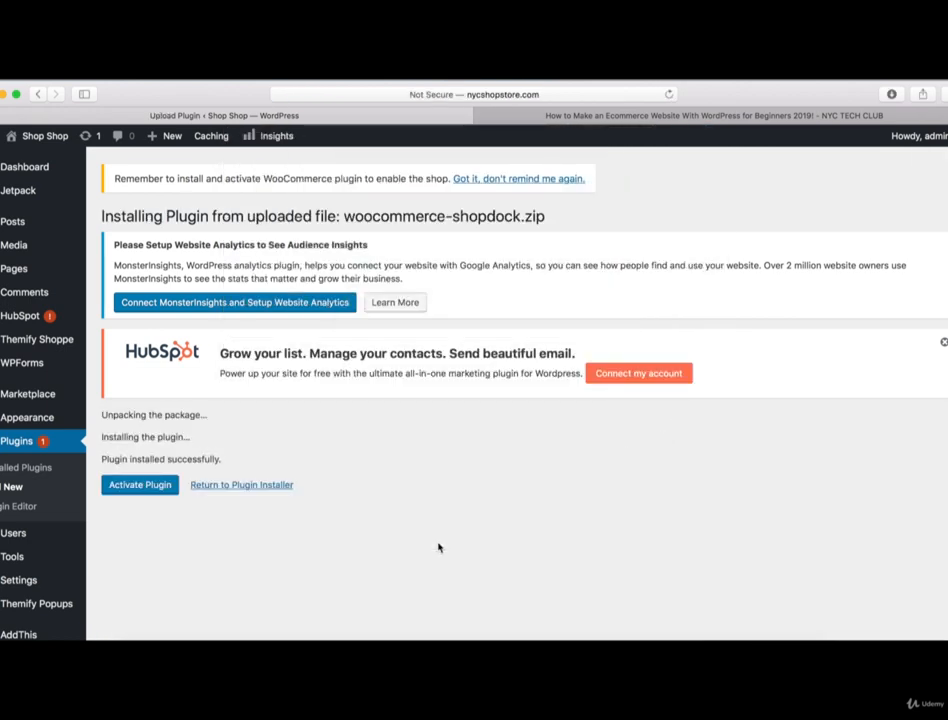
pyautogui.click(136, 489)
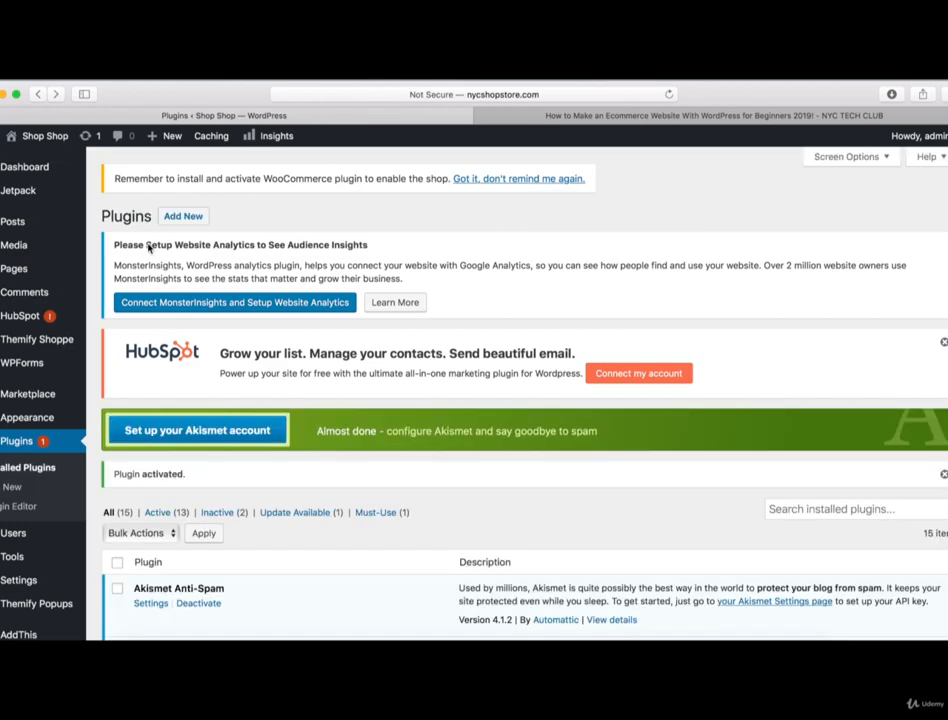
# Step: Check the status of Builder WooCommerce and WooCommerce Shopdock in the installed plugins list
pyautogui.scroll(-5, 190, 450)
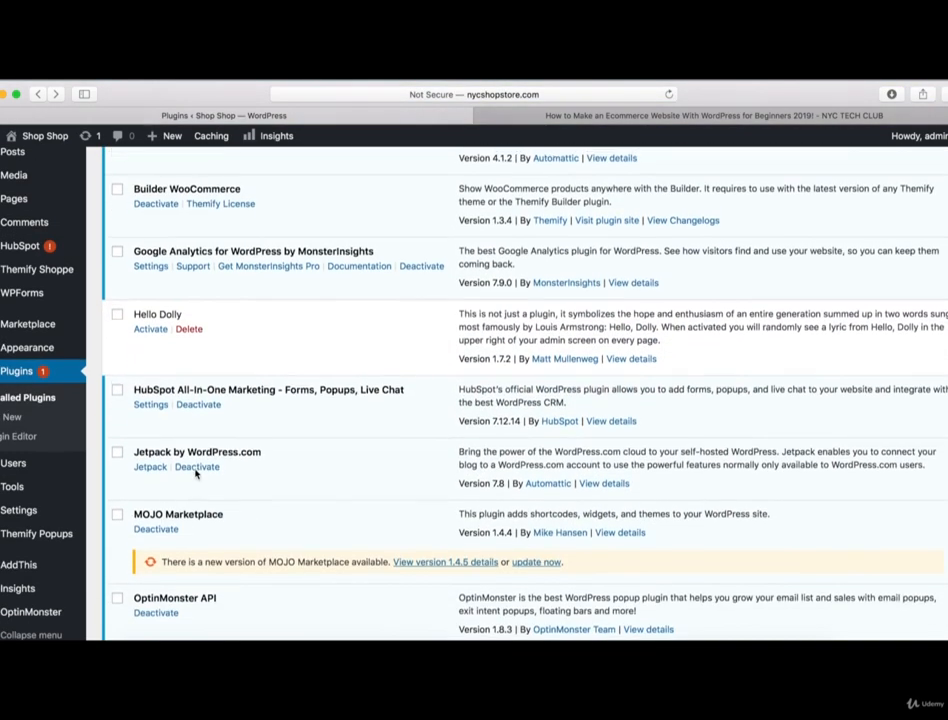
pyautogui.scroll(-4, 190, 390)
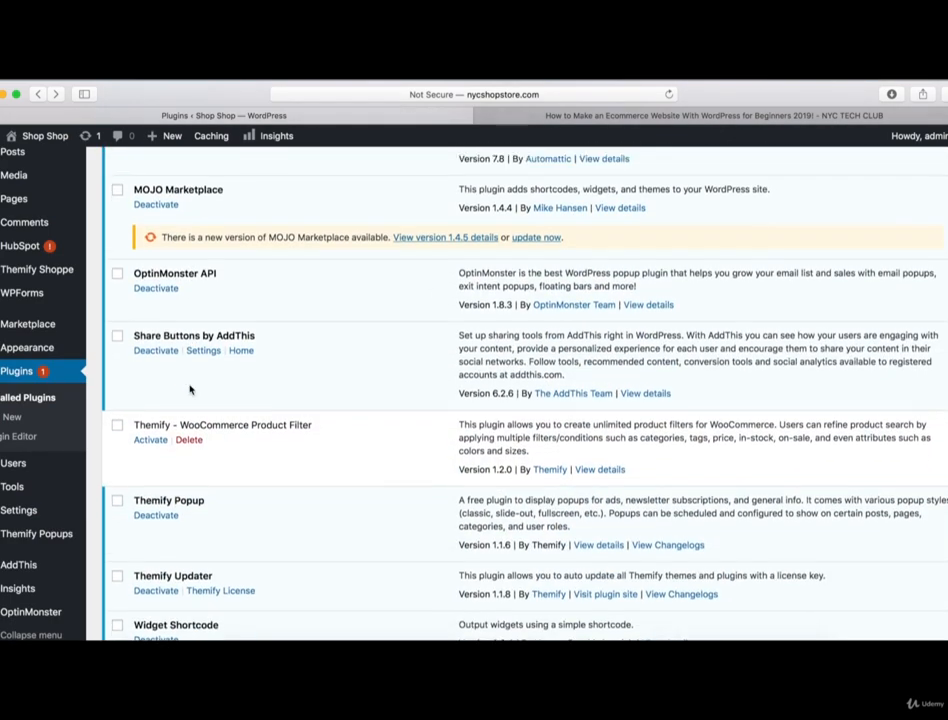
pyautogui.scroll(-3, 190, 390)
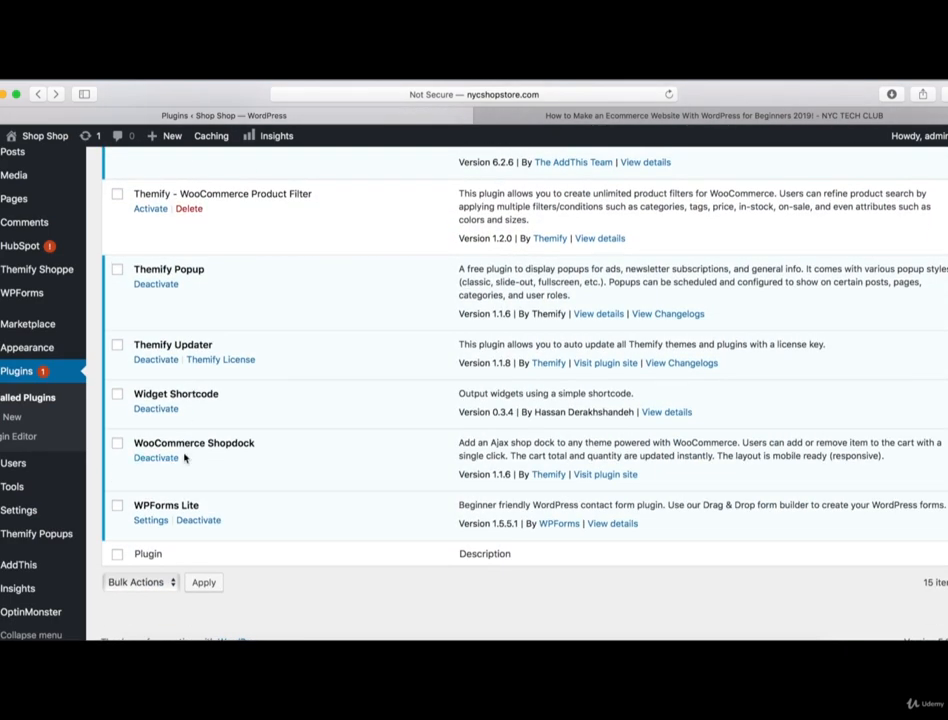
pyautogui.scroll(10, 190, 465)
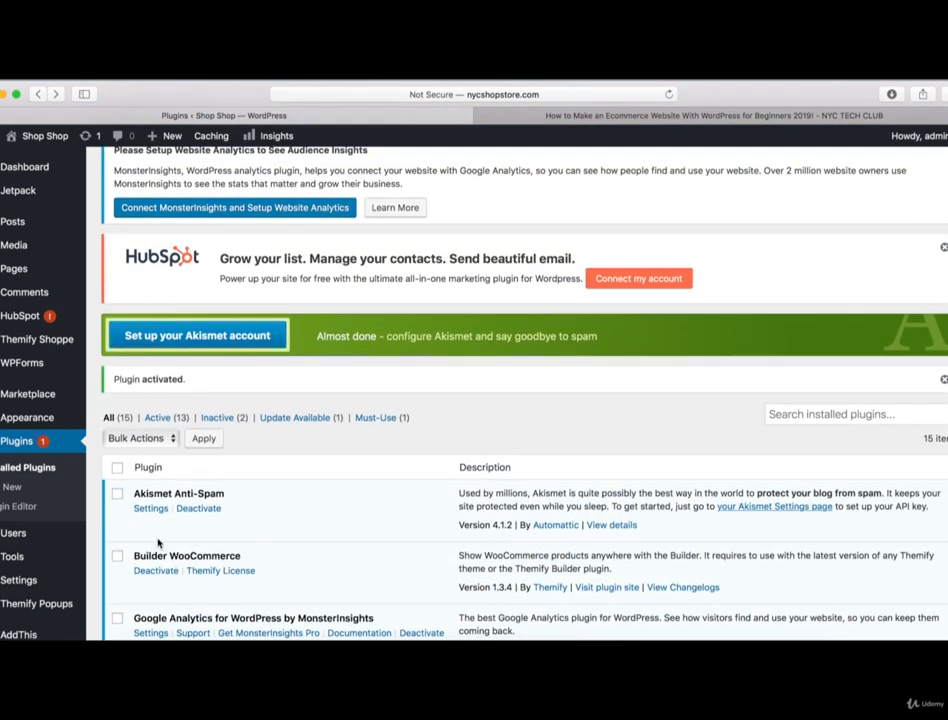
pyautogui.scroll(3, 211, 546)
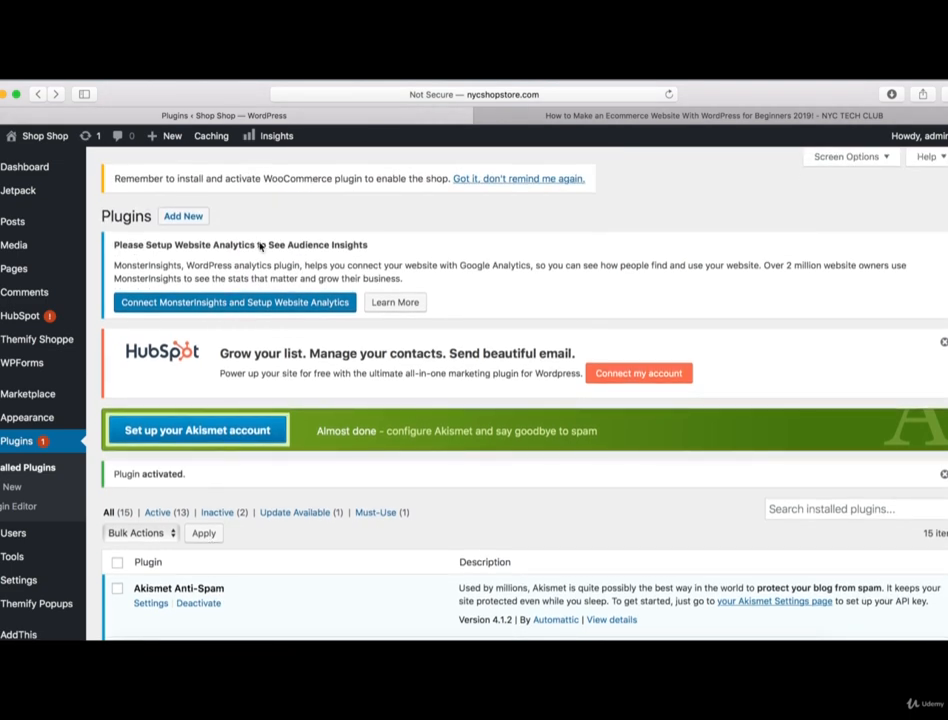
# Step: Search the plugin directory for "contact form 7", then install and activate Contact Form 7
pyautogui.click(183, 219)
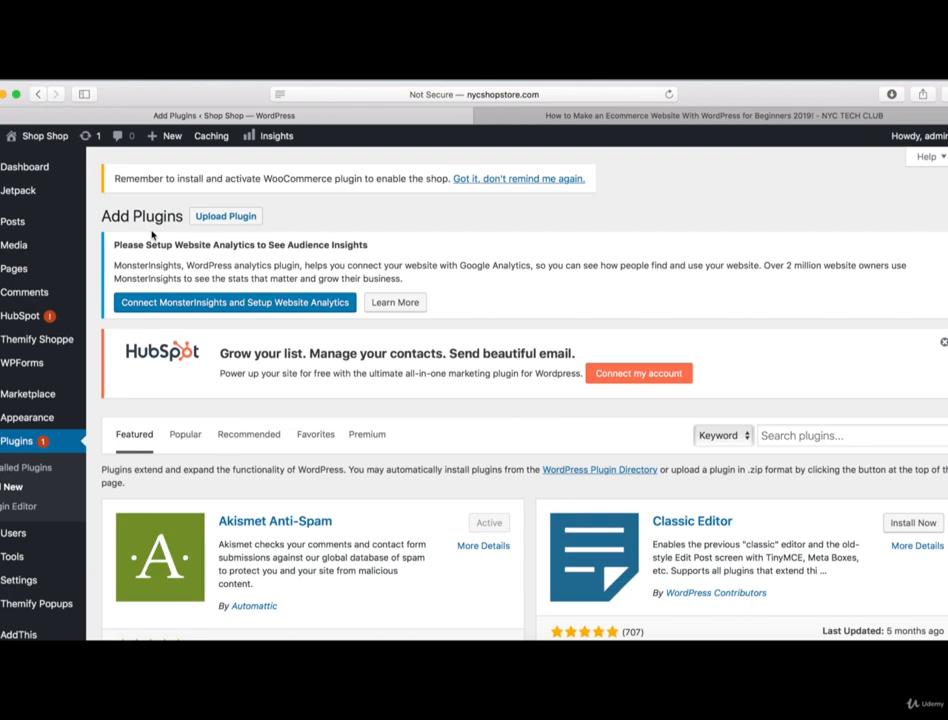
pyautogui.scroll(-8, 152, 235)
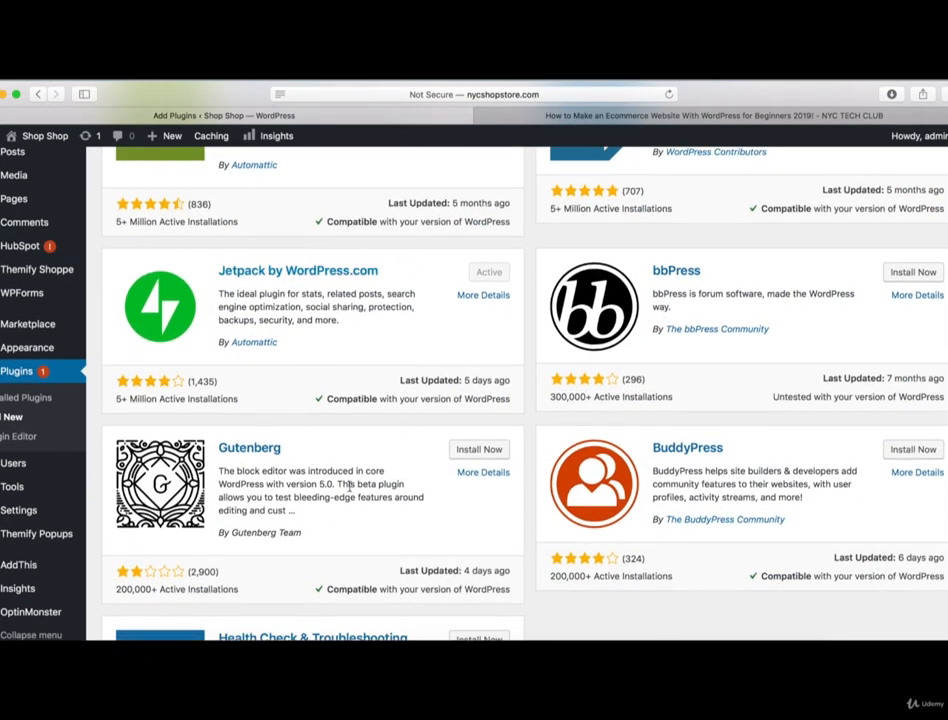
pyautogui.scroll(10, 324, 546)
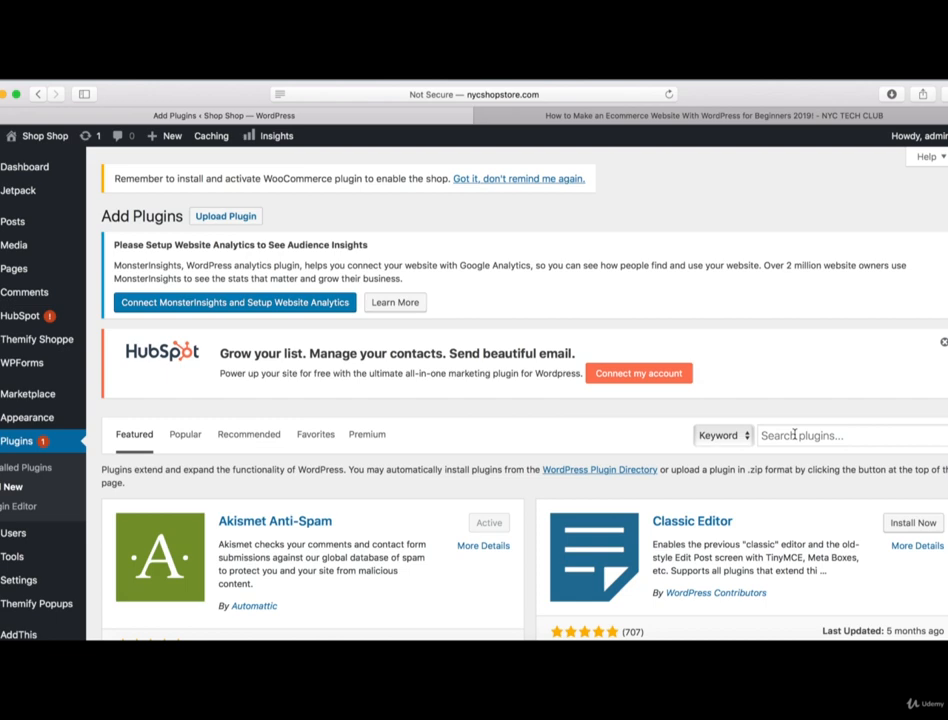
pyautogui.click(794, 435)
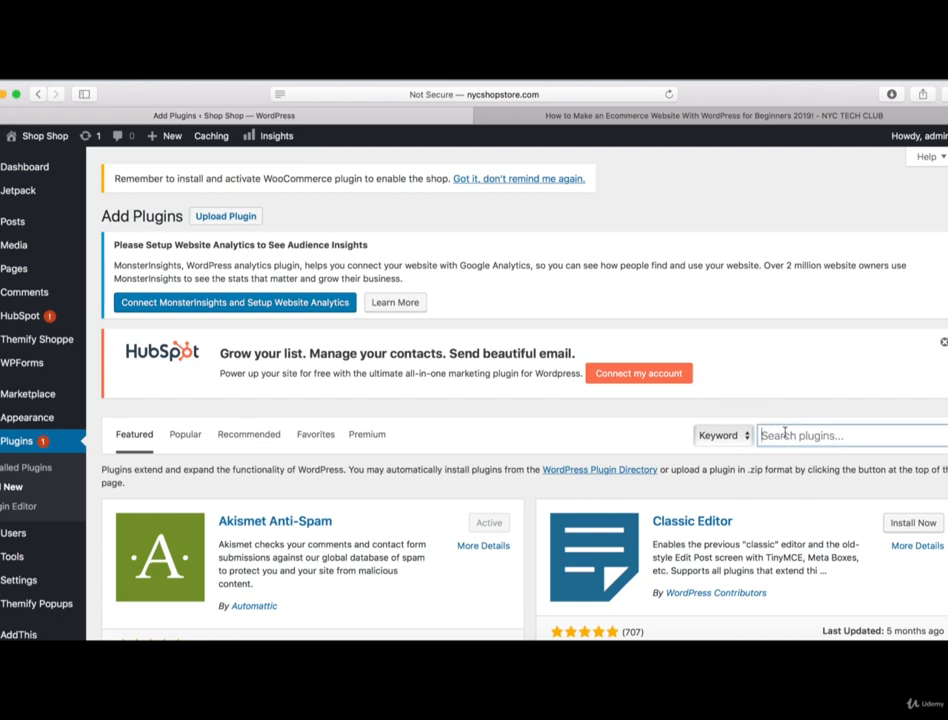
pyautogui.write('contact f')
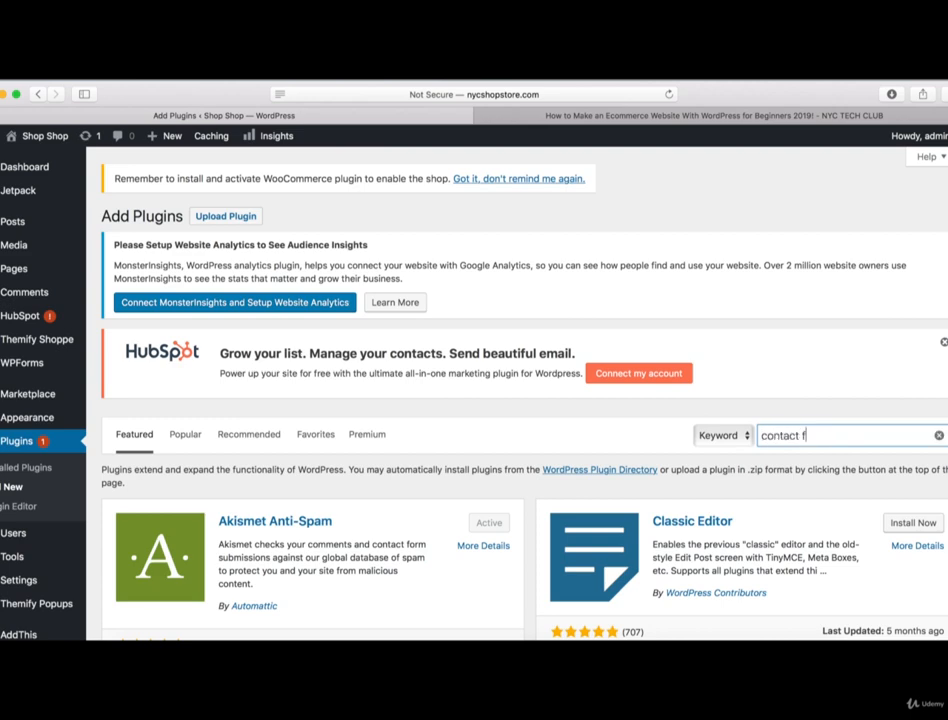
pyautogui.write('orm 7')
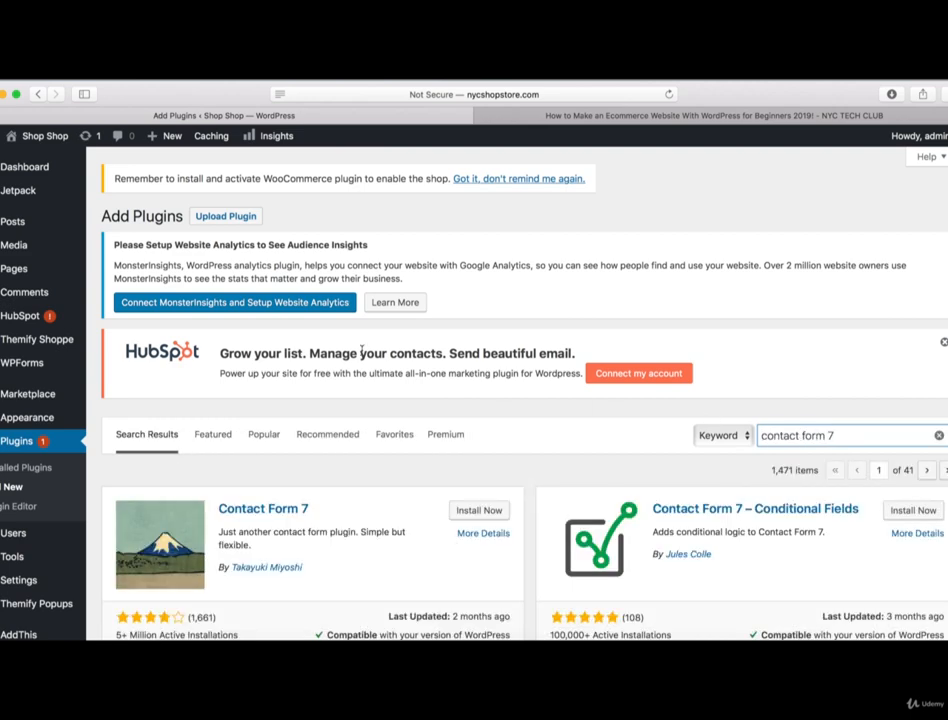
pyautogui.scroll(-5, 360, 350)
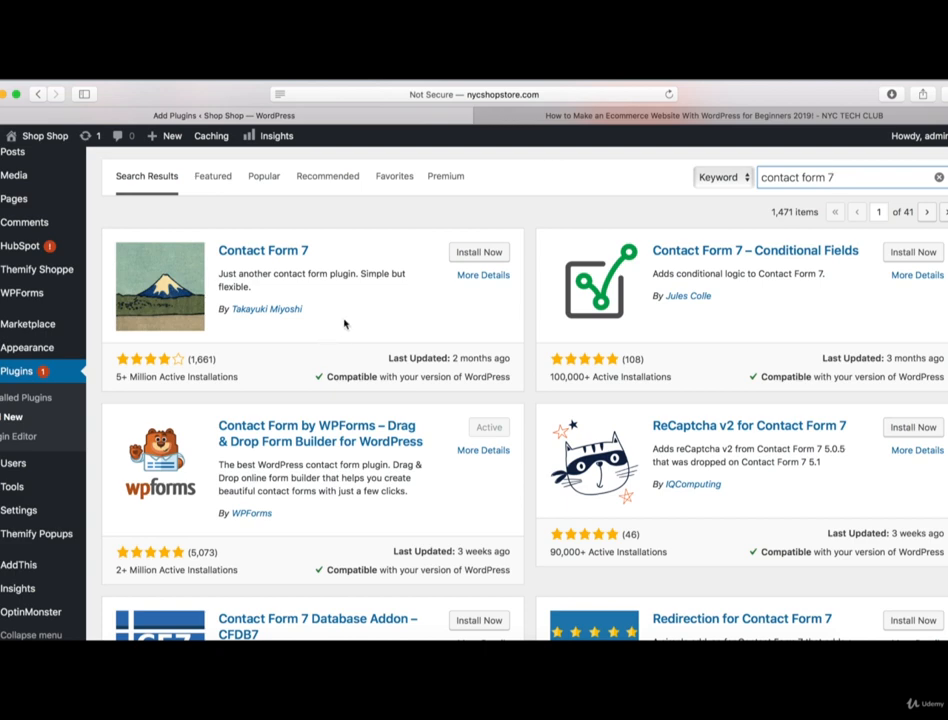
pyautogui.click(477, 254)
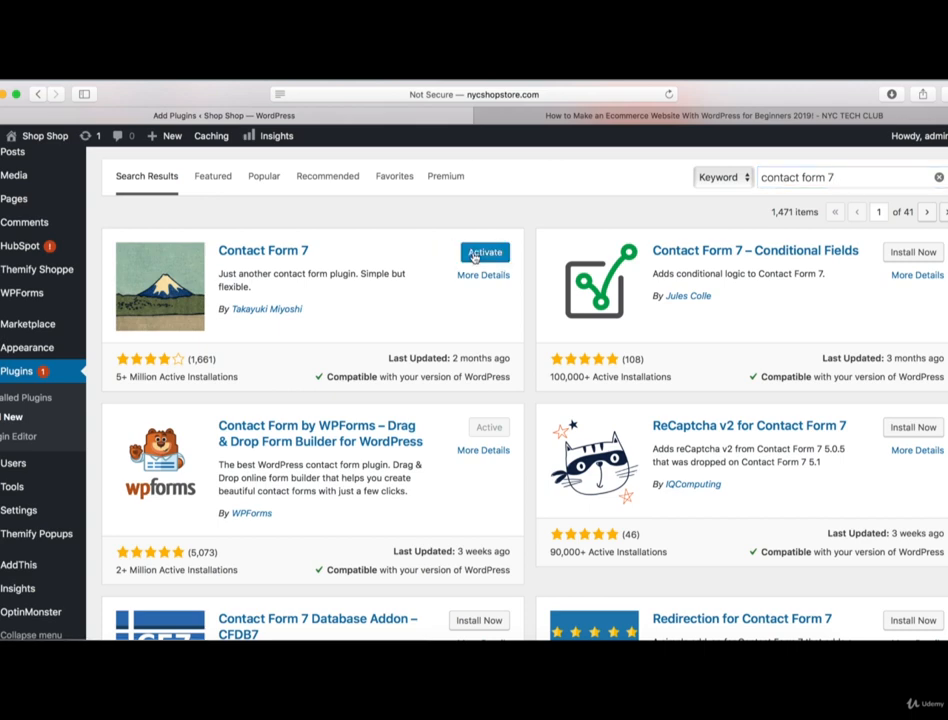
pyautogui.click(474, 255)
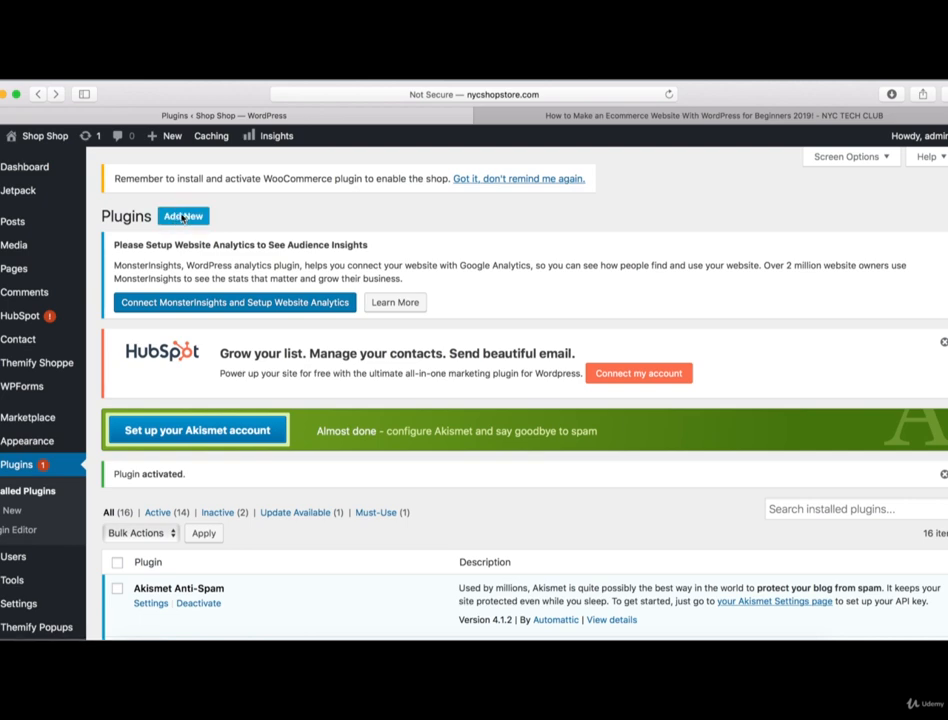
# Step: Search the plugin directory for "really simple ssl", then install and activate Really Simple SSL
pyautogui.click(182, 217)
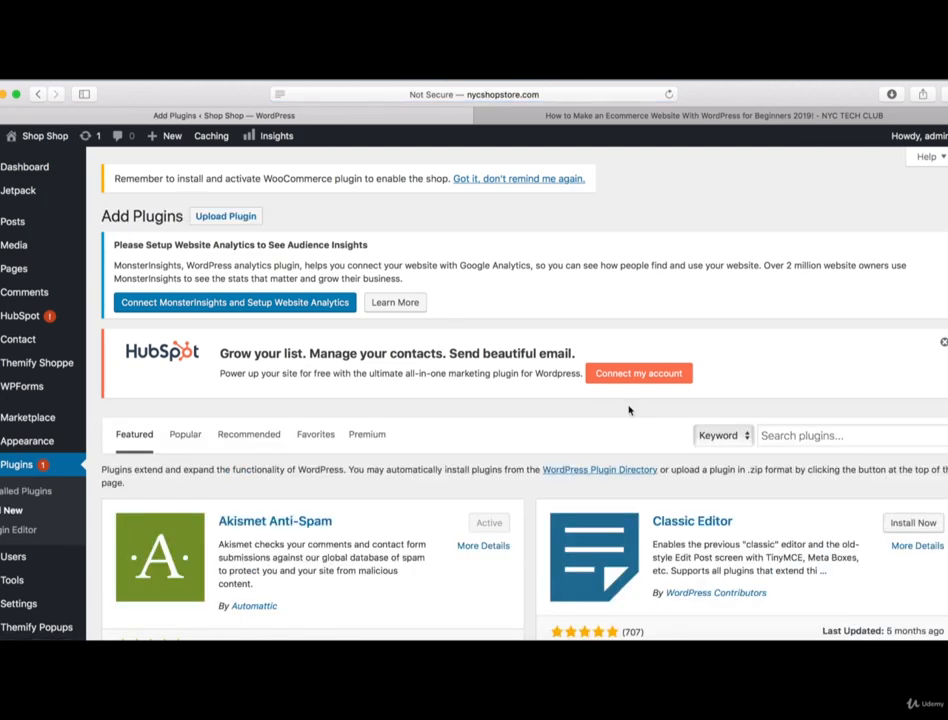
pyautogui.scroll(-3, 740, 420)
pyautogui.click(792, 313)
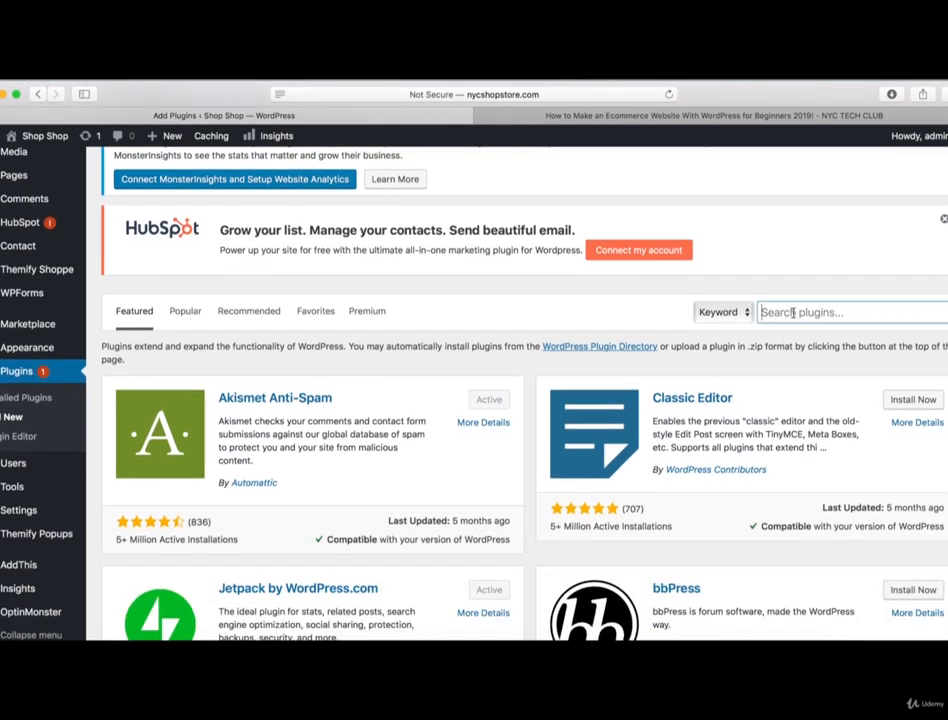
pyautogui.write('really simple ss')
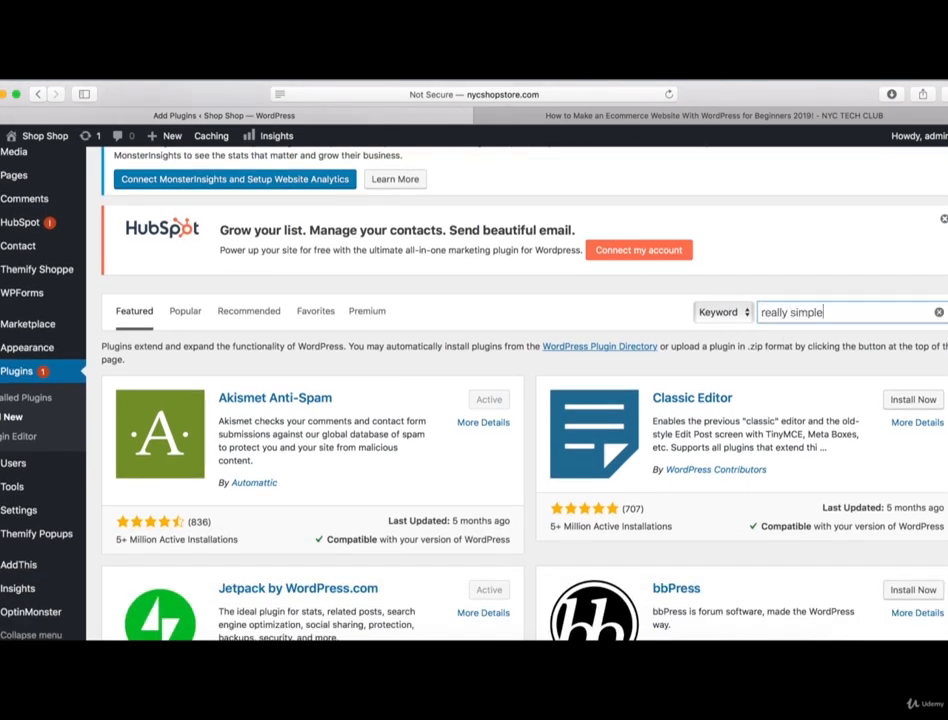
pyautogui.write('l')
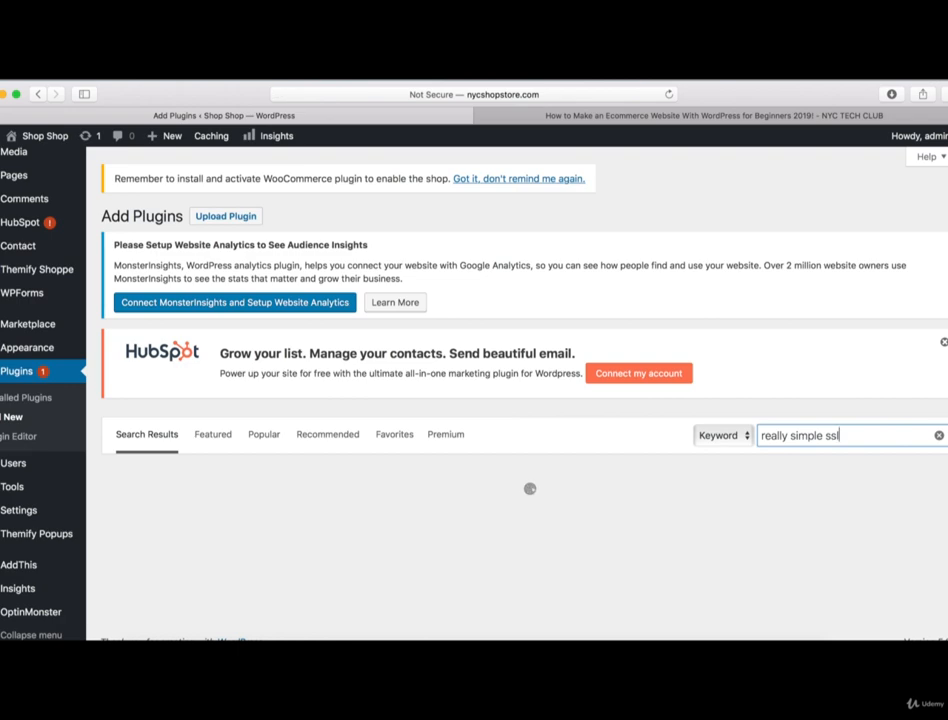
pyautogui.scroll(-5, 440, 307)
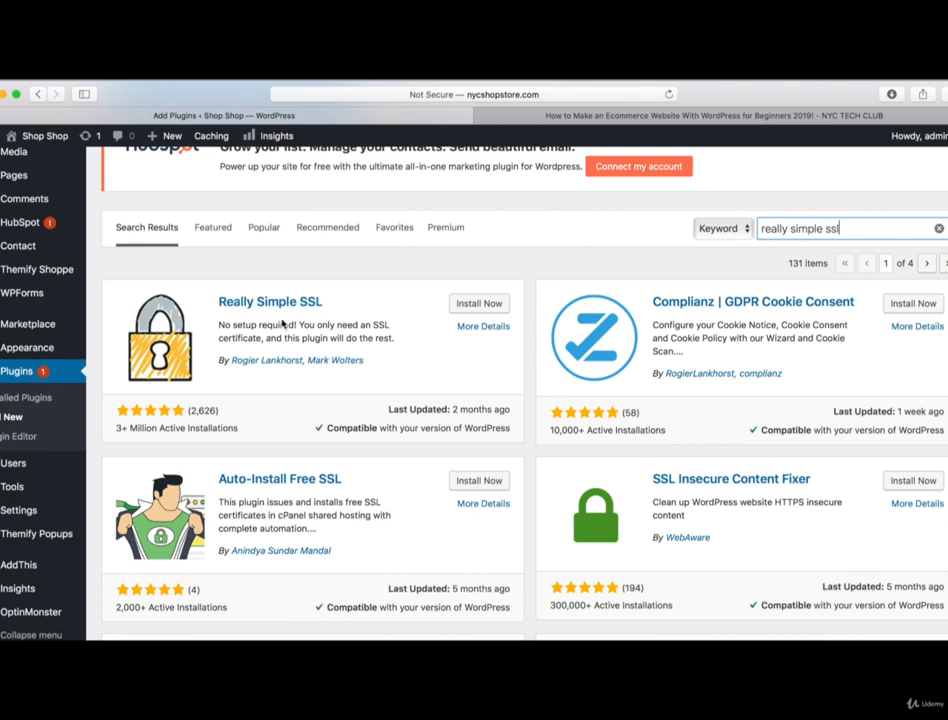
pyautogui.click(491, 310)
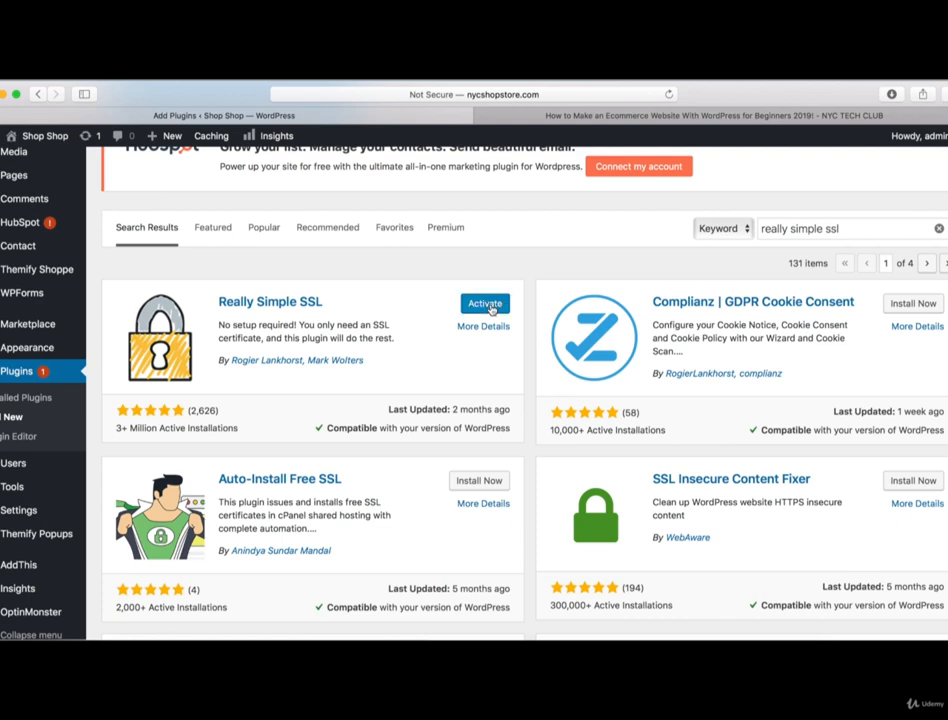
pyautogui.click(491, 310)
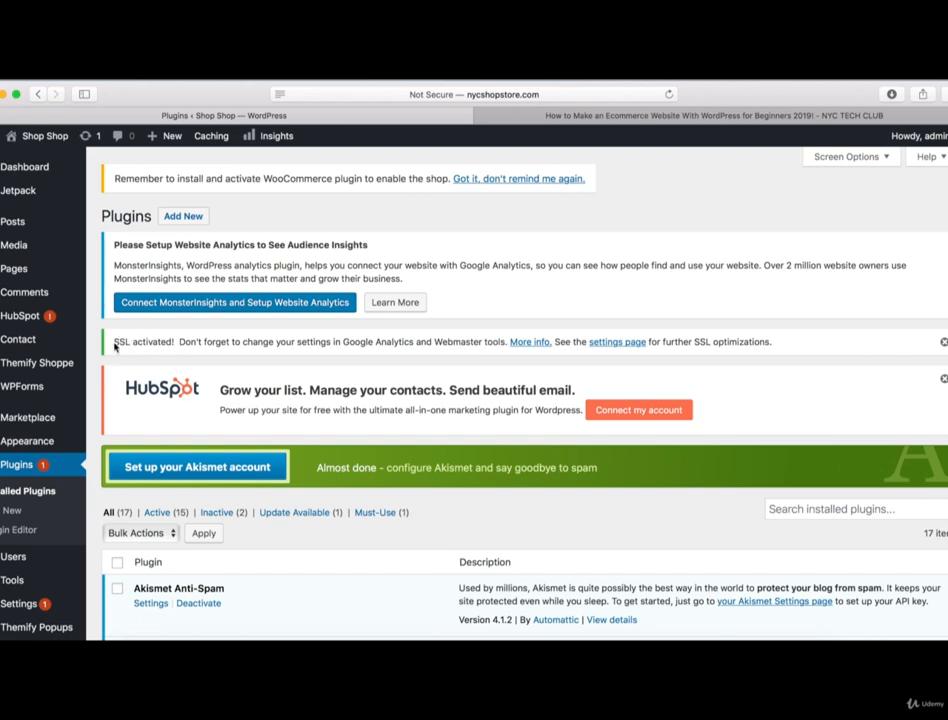
pyautogui.moveTo(114, 342); pyautogui.dragTo(176, 343)
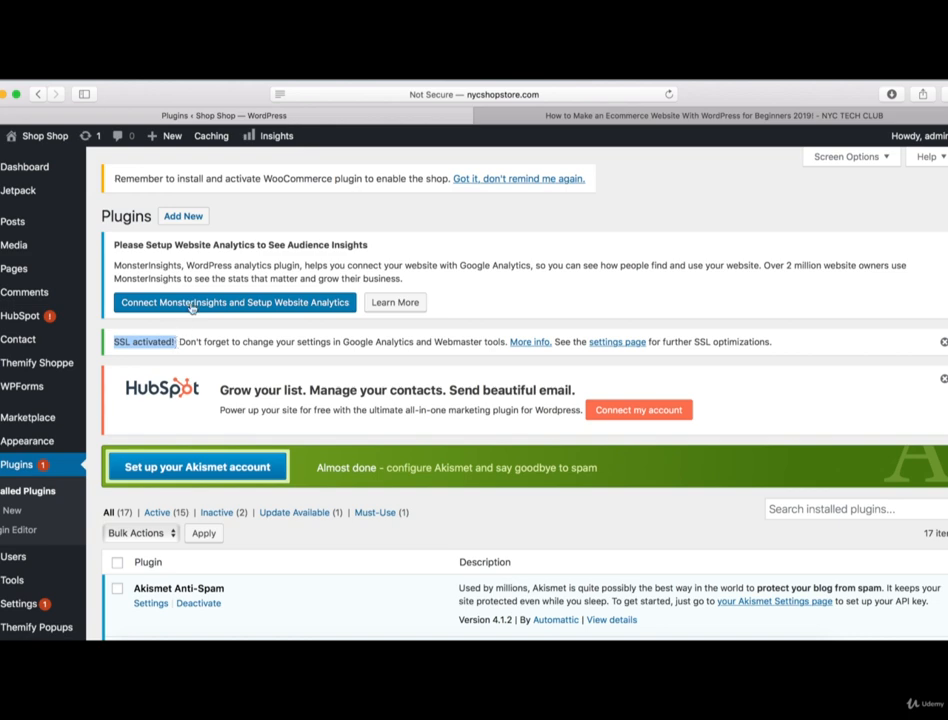
pyautogui.click(253, 234)
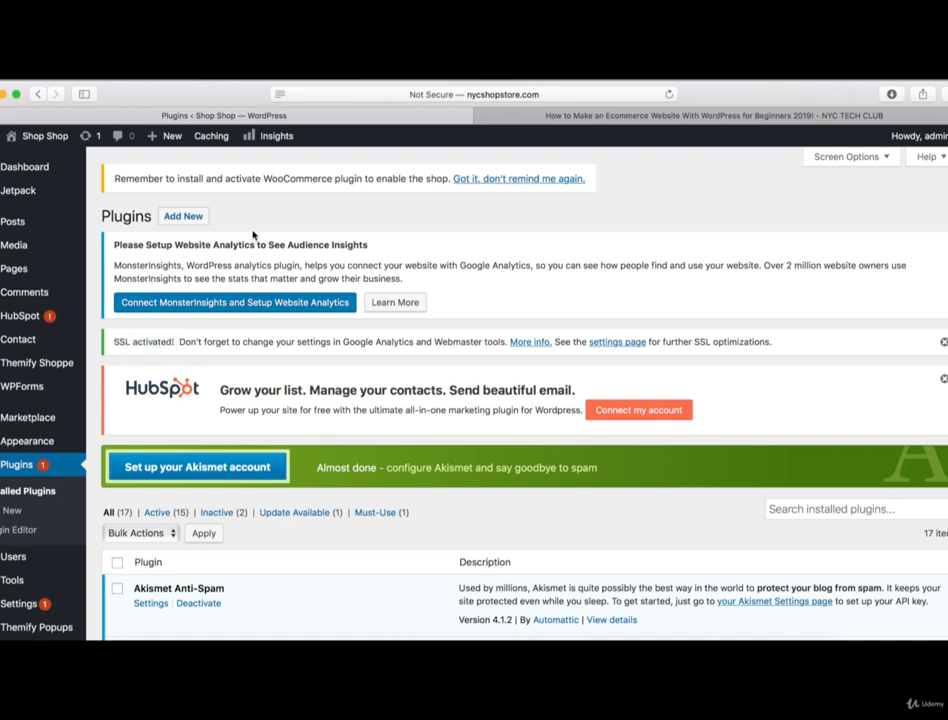
# Step: Search the plugin directory for "woocommerce", then install and activate the WooCommerce plugin by Automattic
pyautogui.click(177, 219)
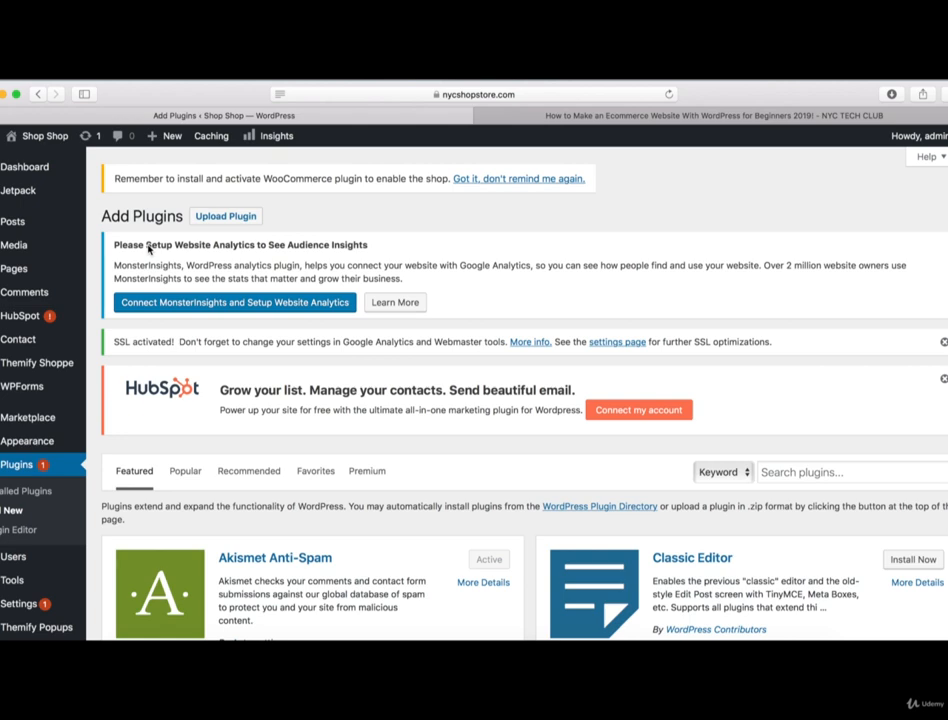
pyautogui.scroll(-5, 148, 248)
pyautogui.click(796, 292)
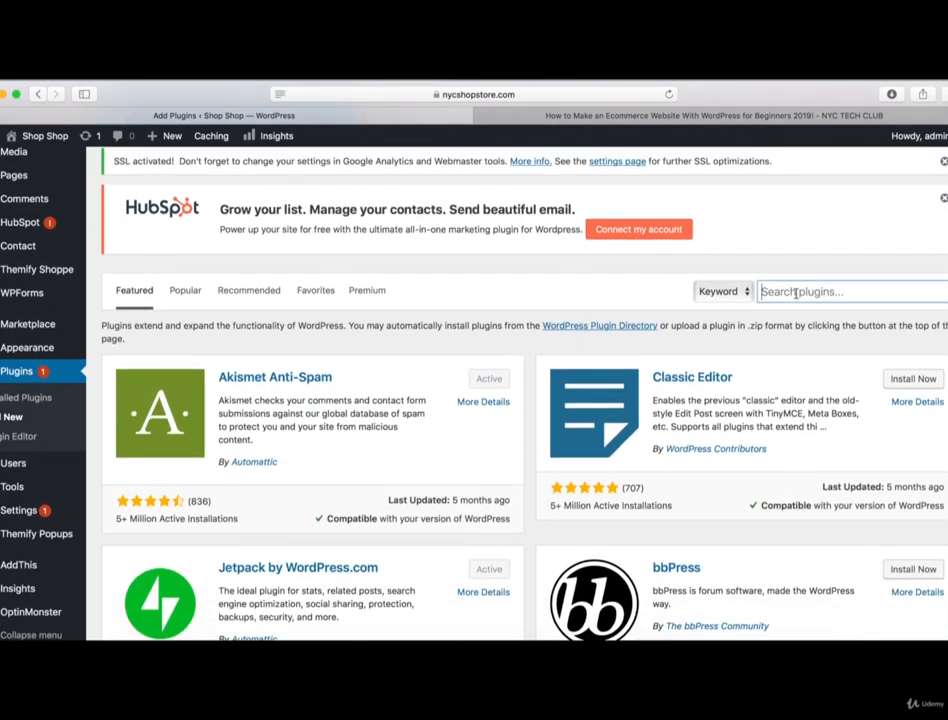
pyautogui.write('woocommerce')
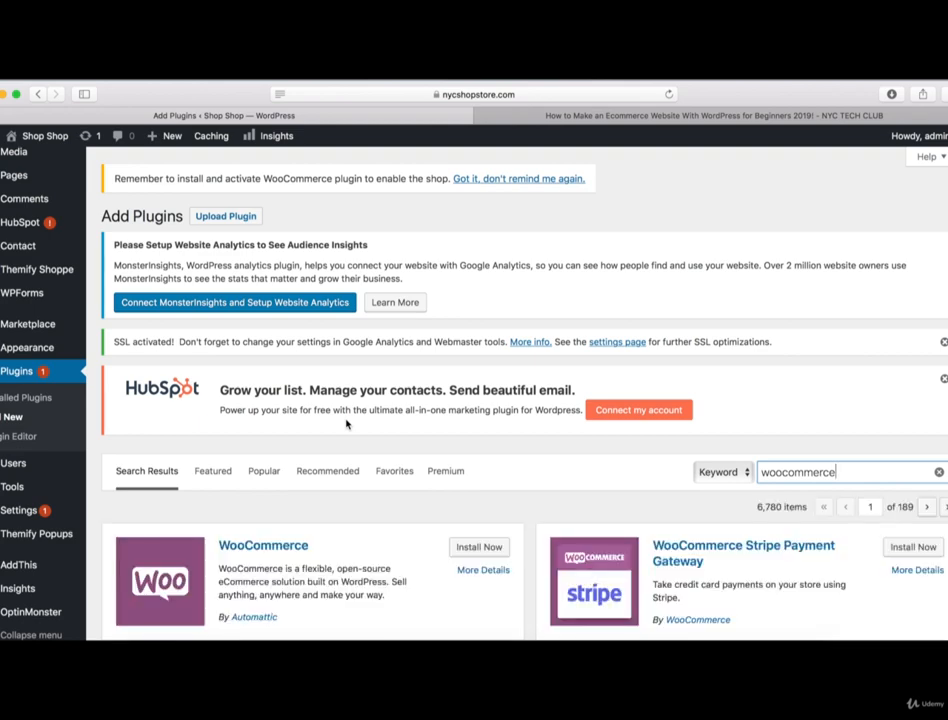
pyautogui.scroll(-5, 348, 423)
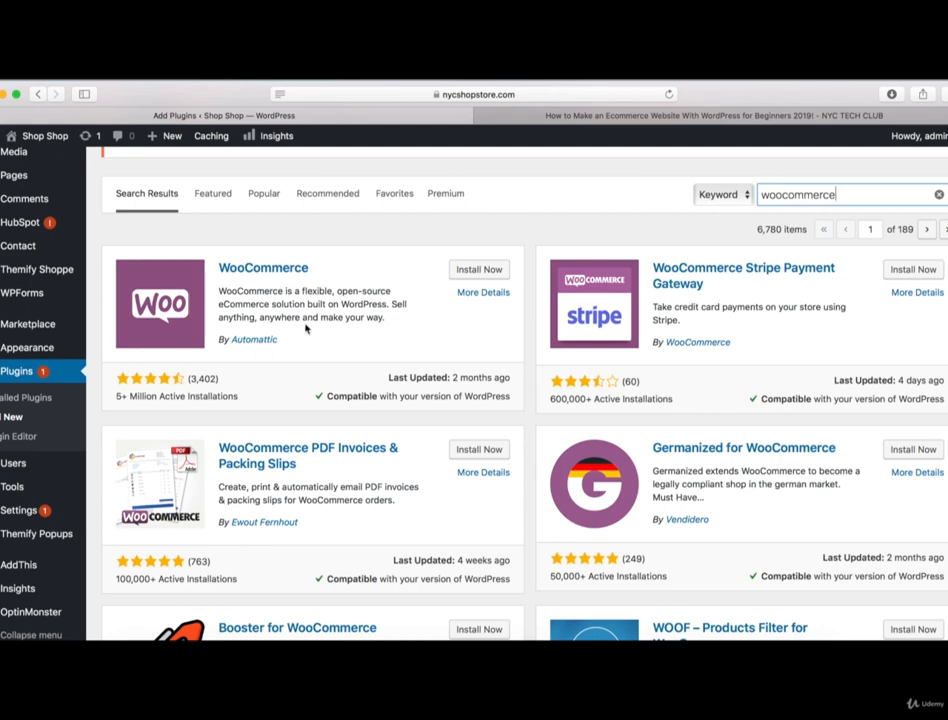
pyautogui.click(487, 272)
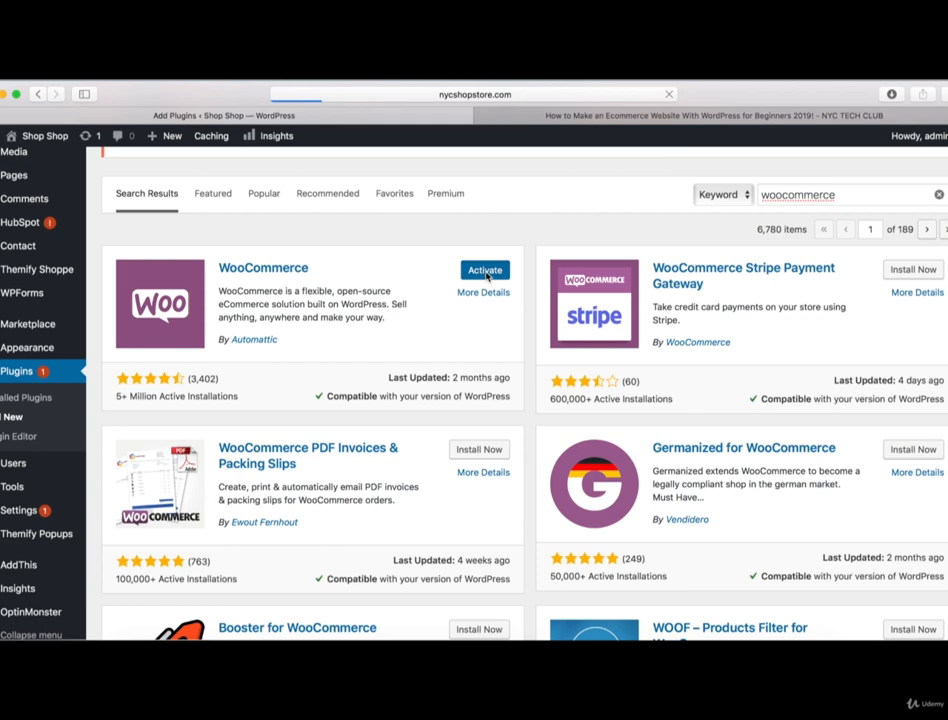
pyautogui.click(485, 271)
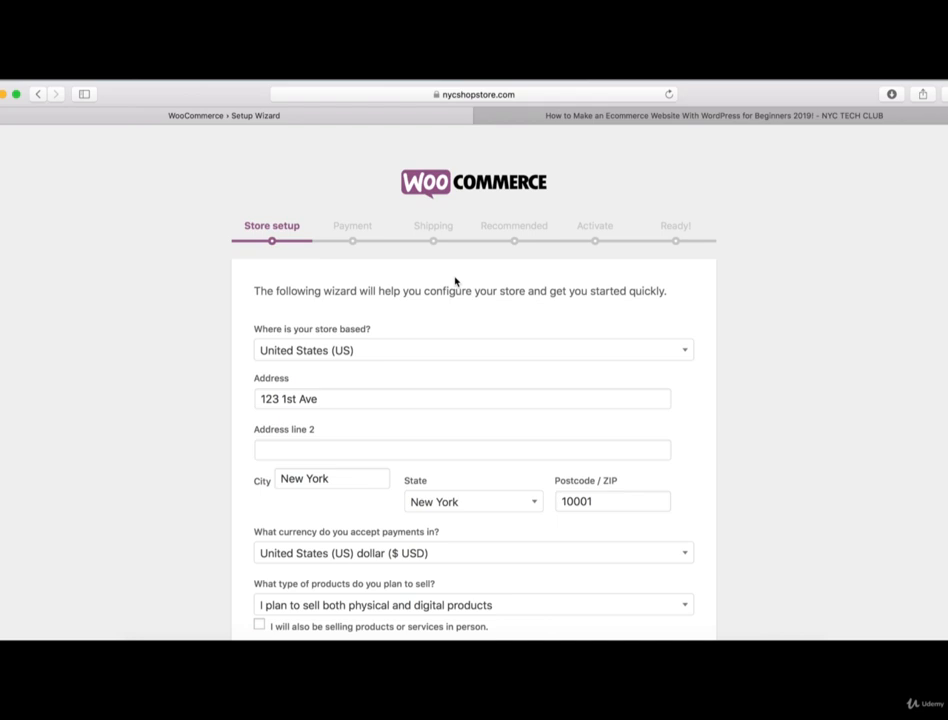
# Step: Complete store setup with United States (US), United States (US) dollar ($ USD), and both physical and digital products, leaving usage tracking off
pyautogui.click(303, 354)
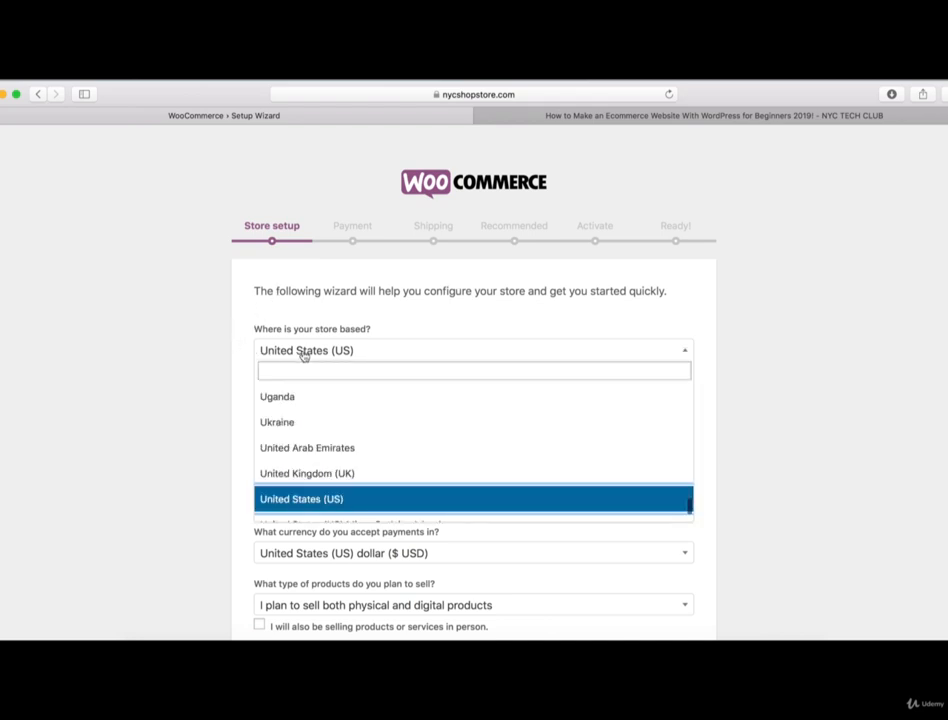
pyautogui.click(303, 354)
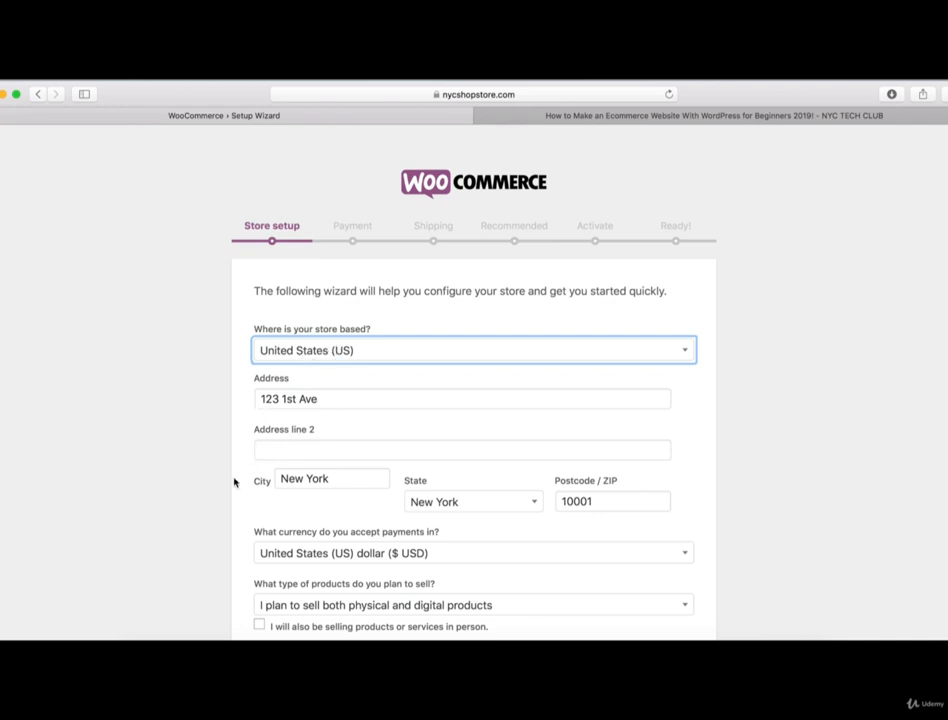
pyautogui.scroll(-4, 235, 482)
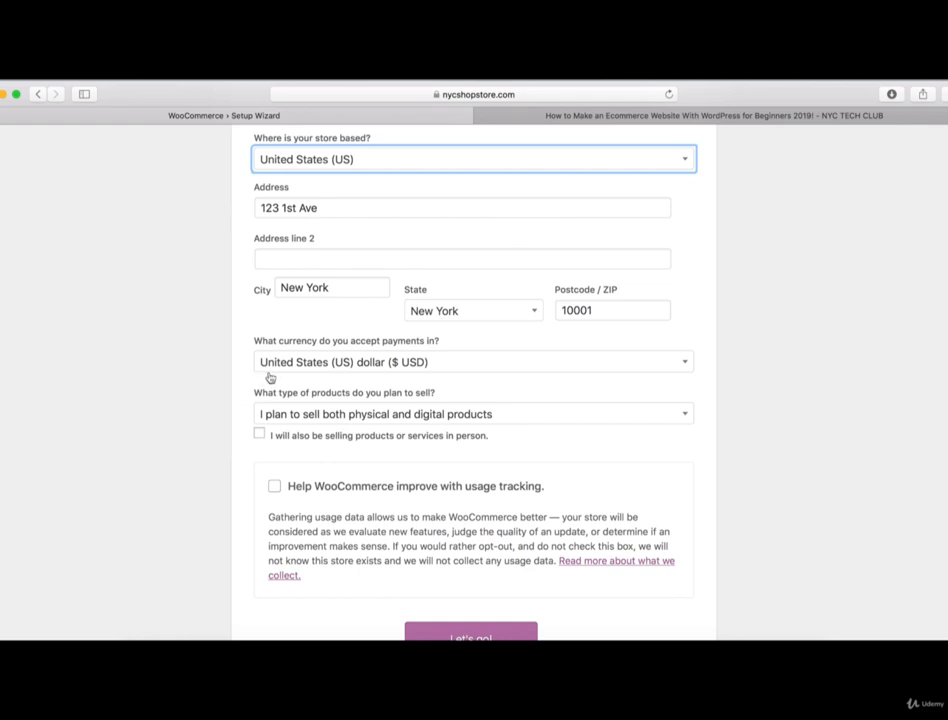
pyautogui.click(275, 366)
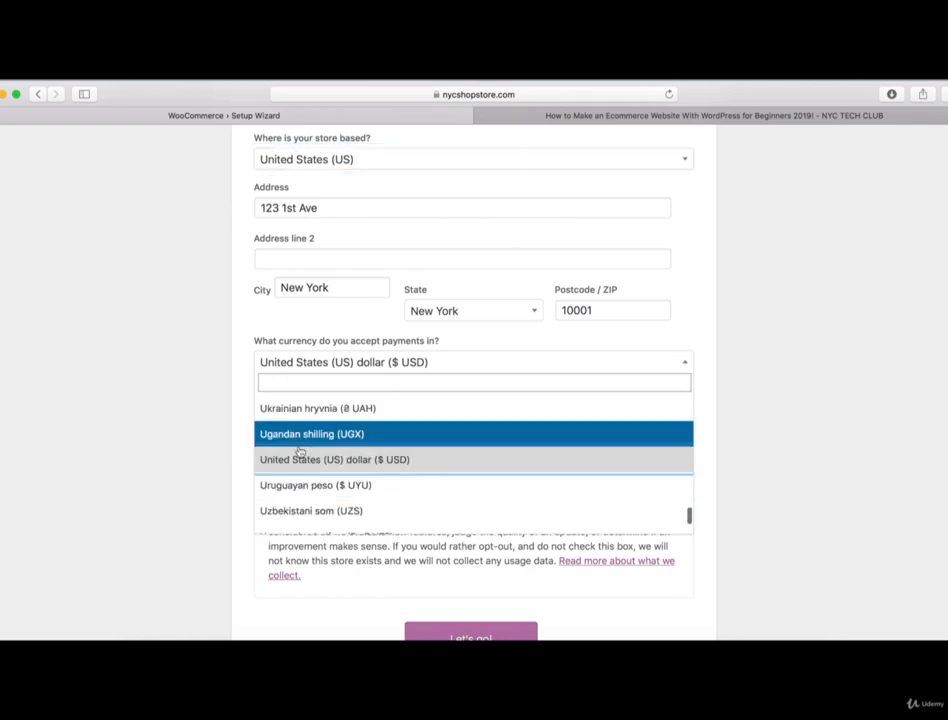
pyautogui.click(223, 404)
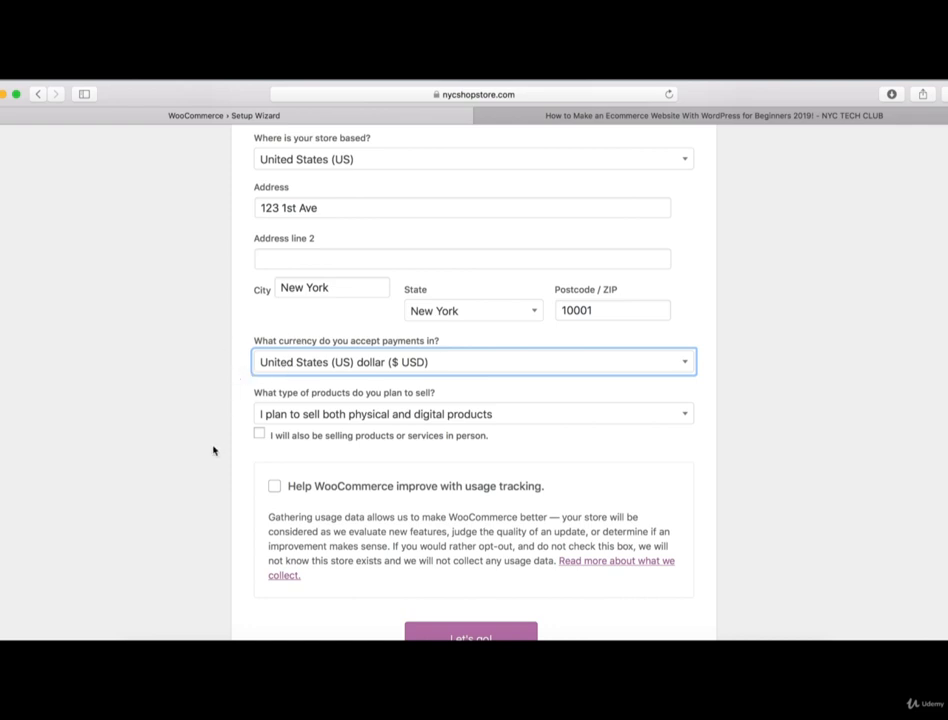
pyautogui.click(297, 419)
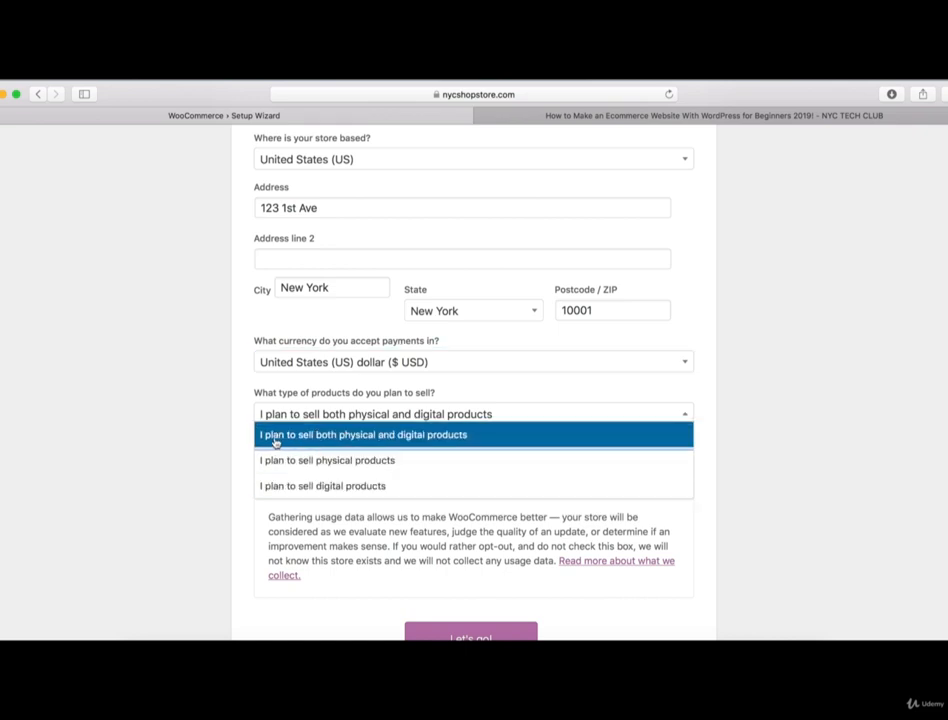
pyautogui.click(238, 441)
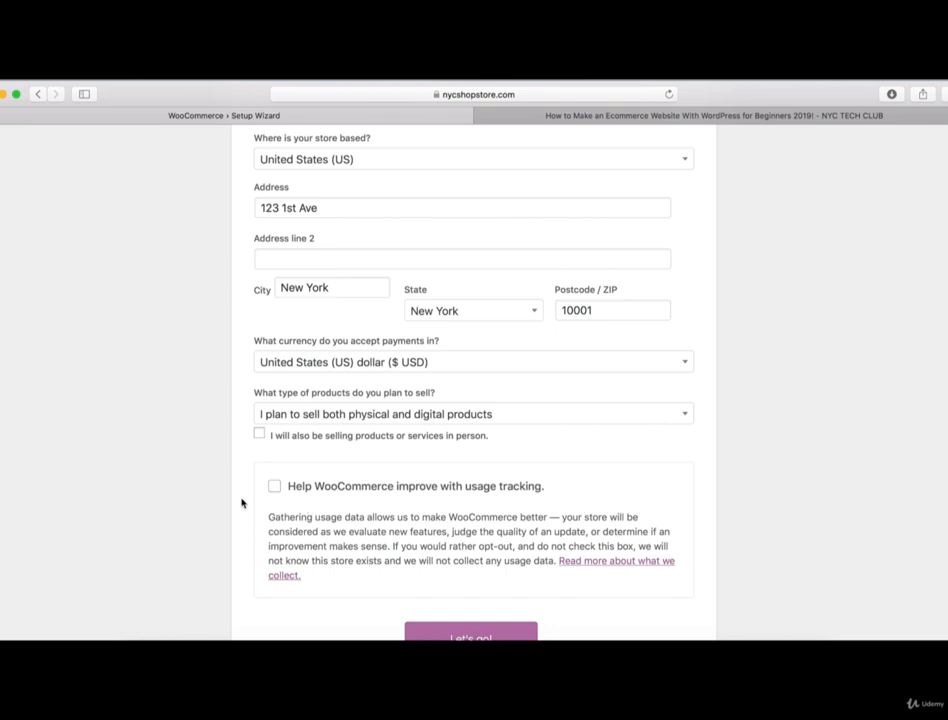
pyautogui.scroll(-3, 241, 503)
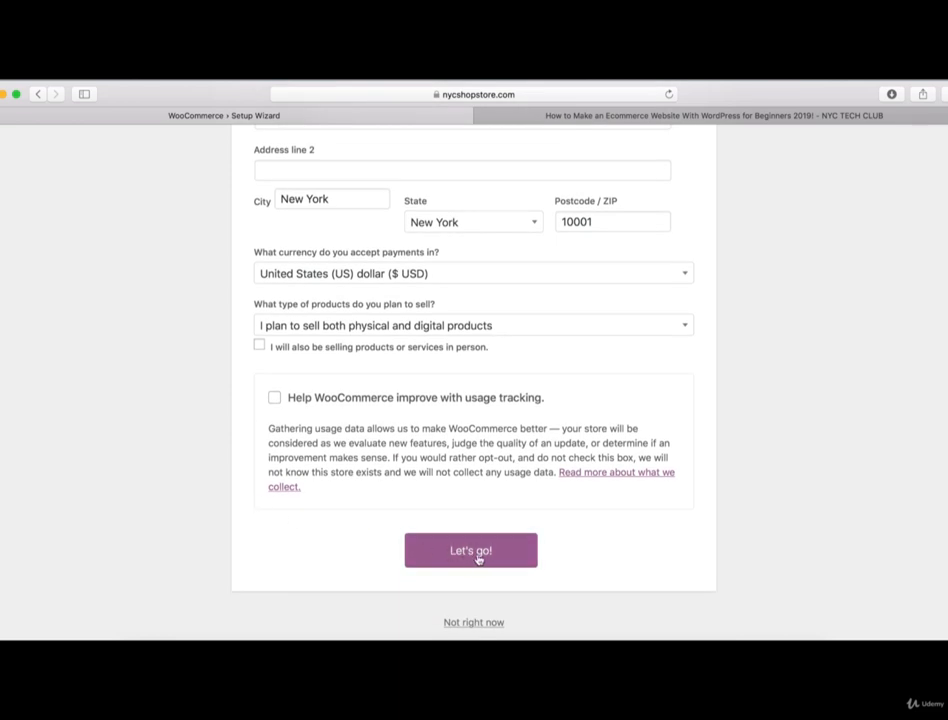
pyautogui.click(477, 552)
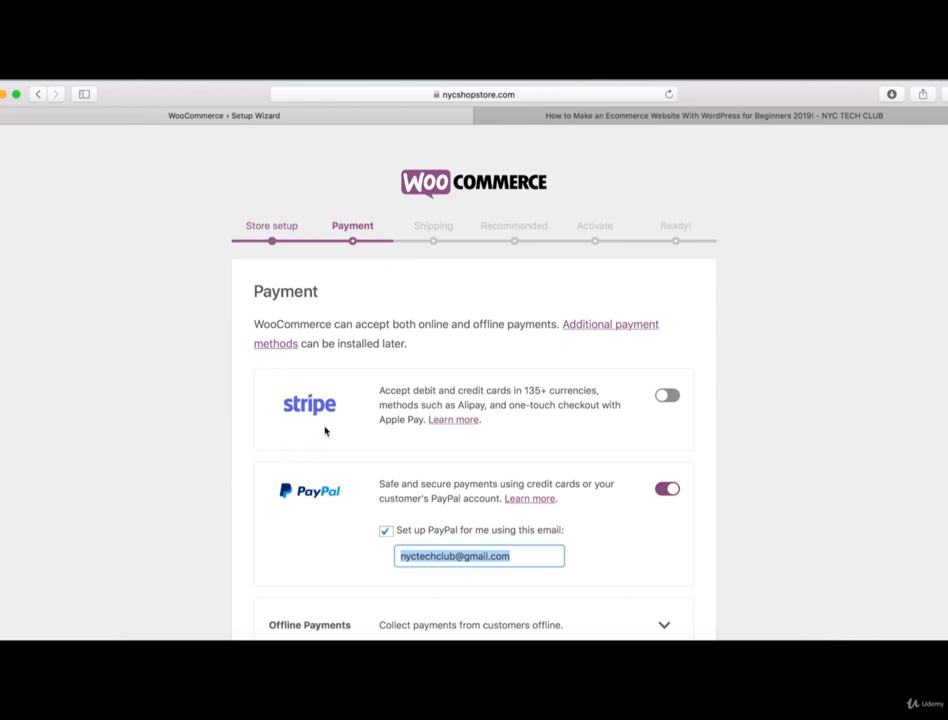
pyautogui.scroll(-3, 311, 521)
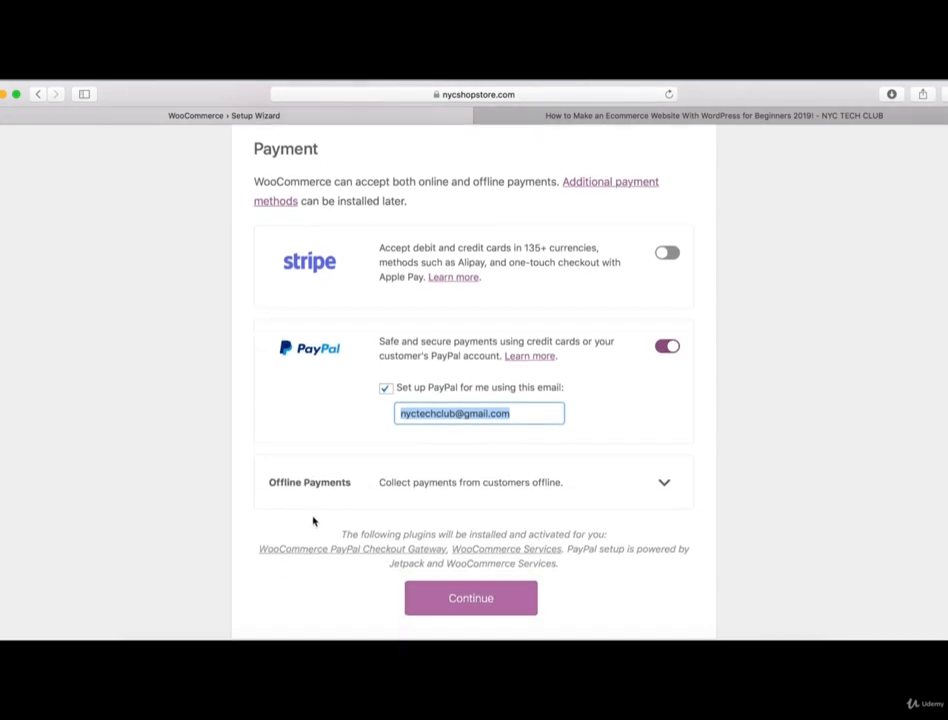
pyautogui.click(437, 491)
pyautogui.click(437, 491)
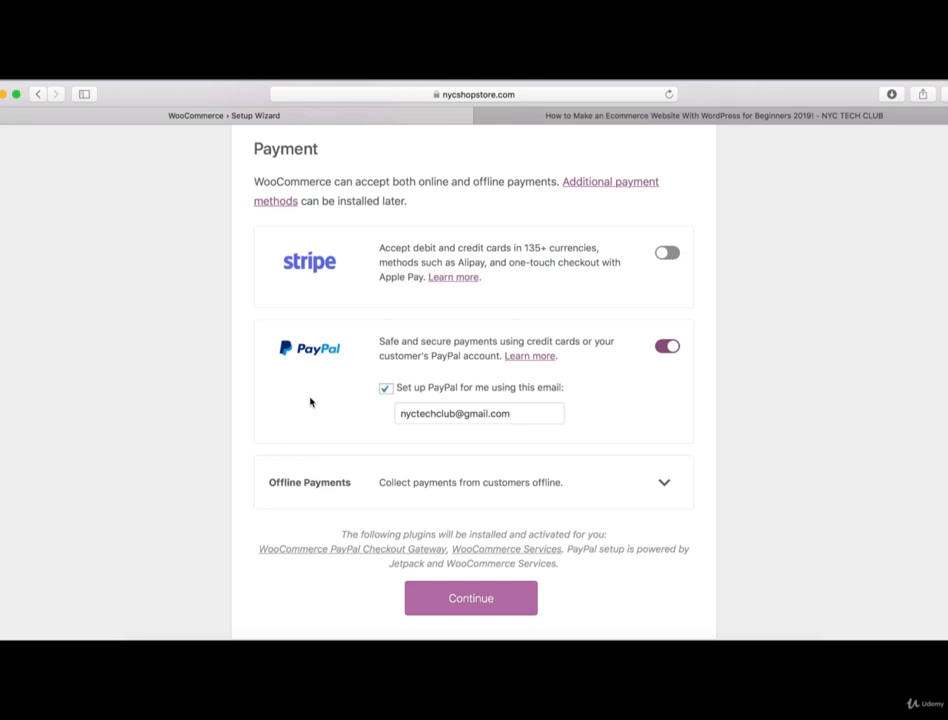
pyautogui.scroll(3, 310, 402)
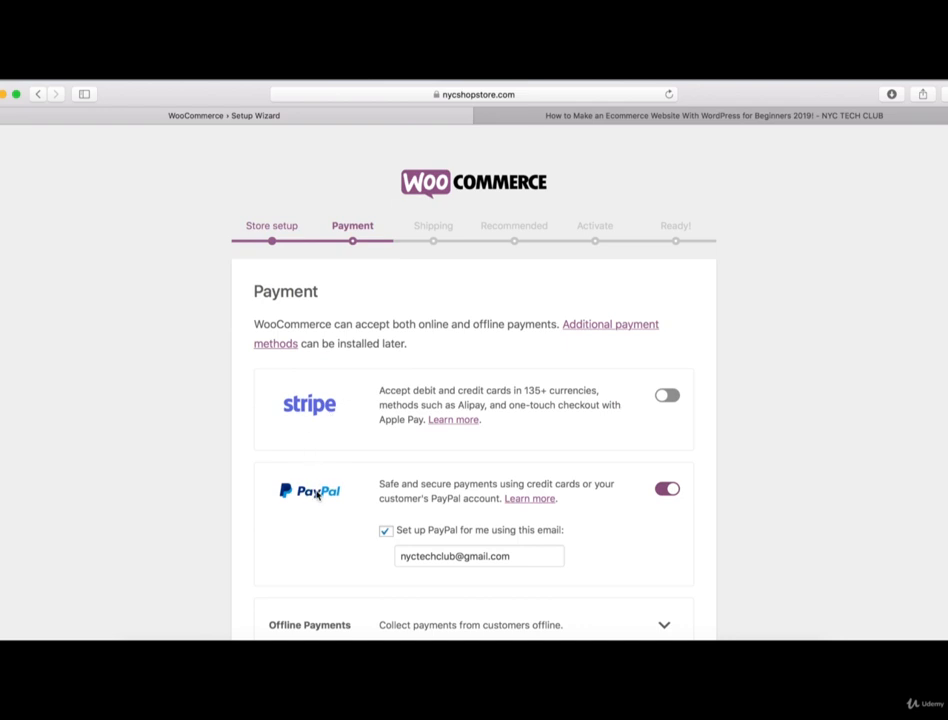
pyautogui.click(668, 397)
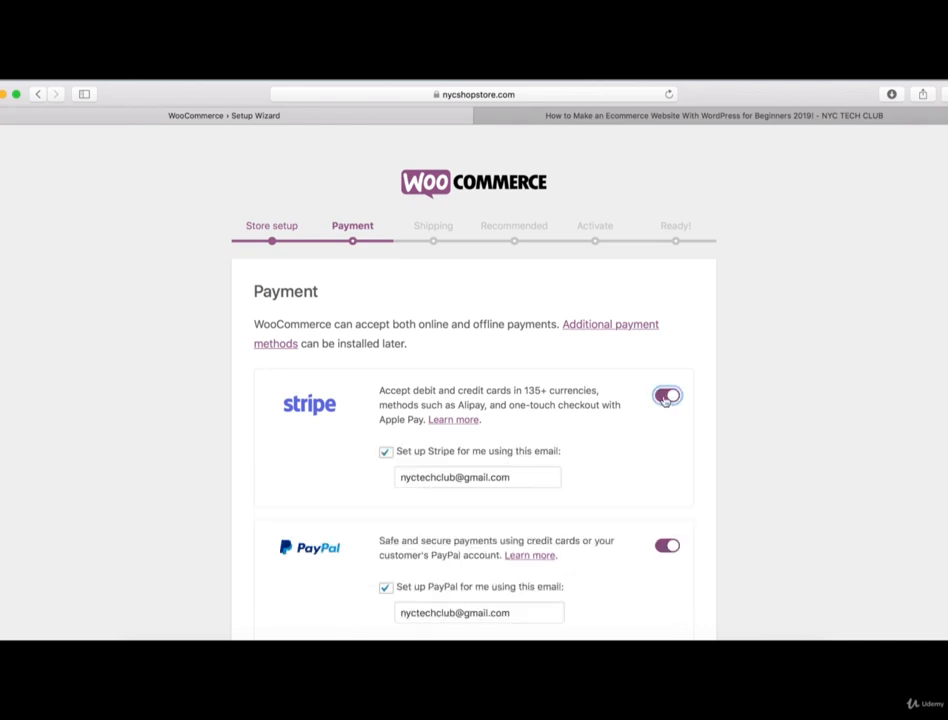
pyautogui.click(665, 398)
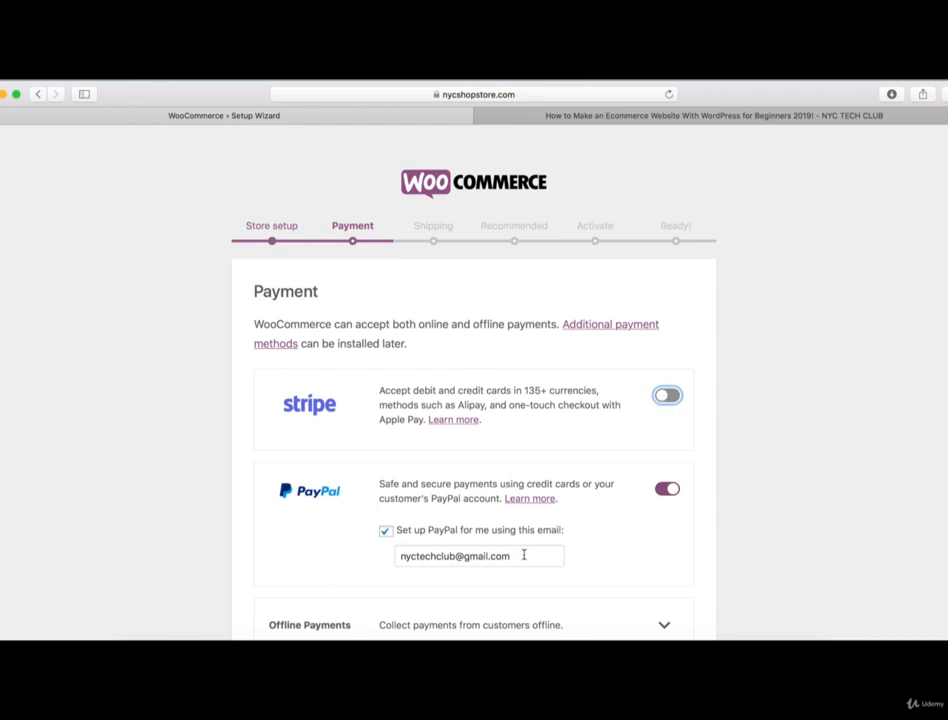
# Step: Submit the payment setup with PayPal enabled using the prefilled email and Stripe disabled
pyautogui.moveTo(529, 554); pyautogui.dragTo(388, 552)
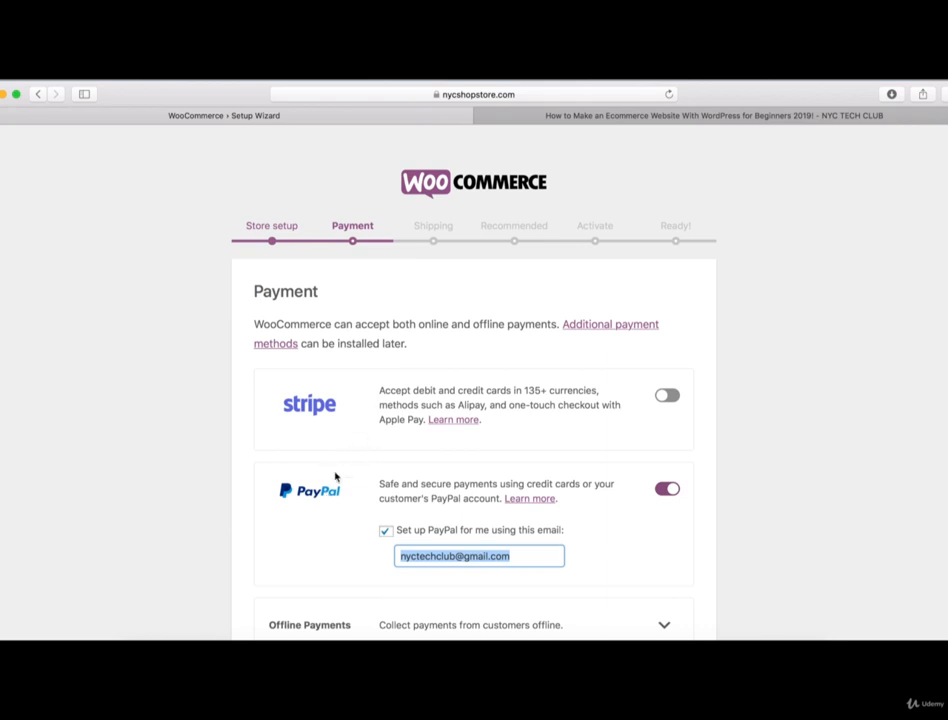
pyautogui.scroll(-3, 335, 477)
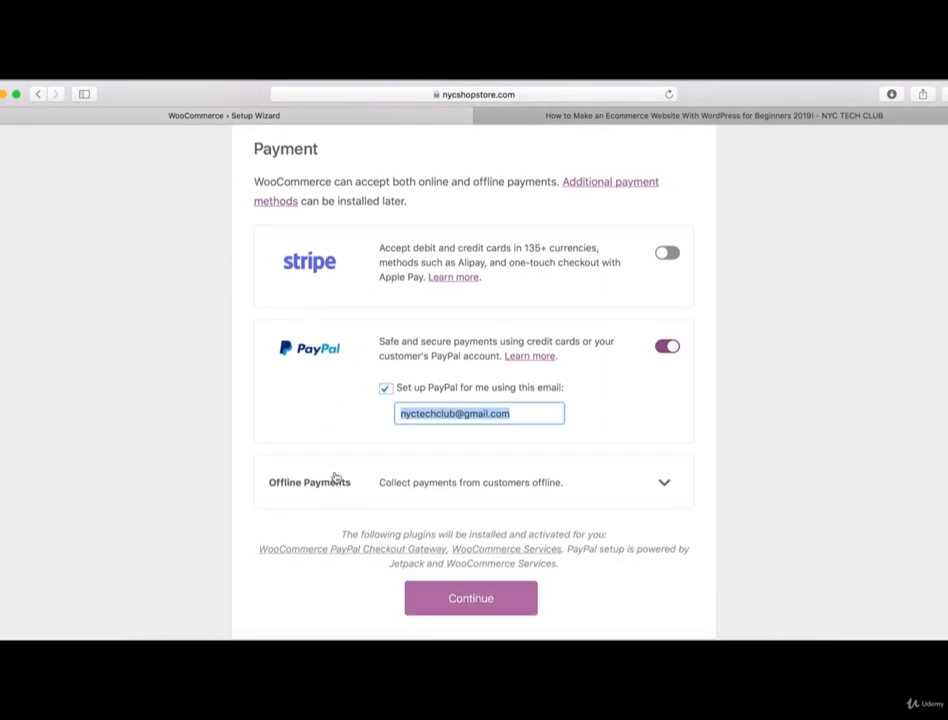
pyautogui.click(463, 600)
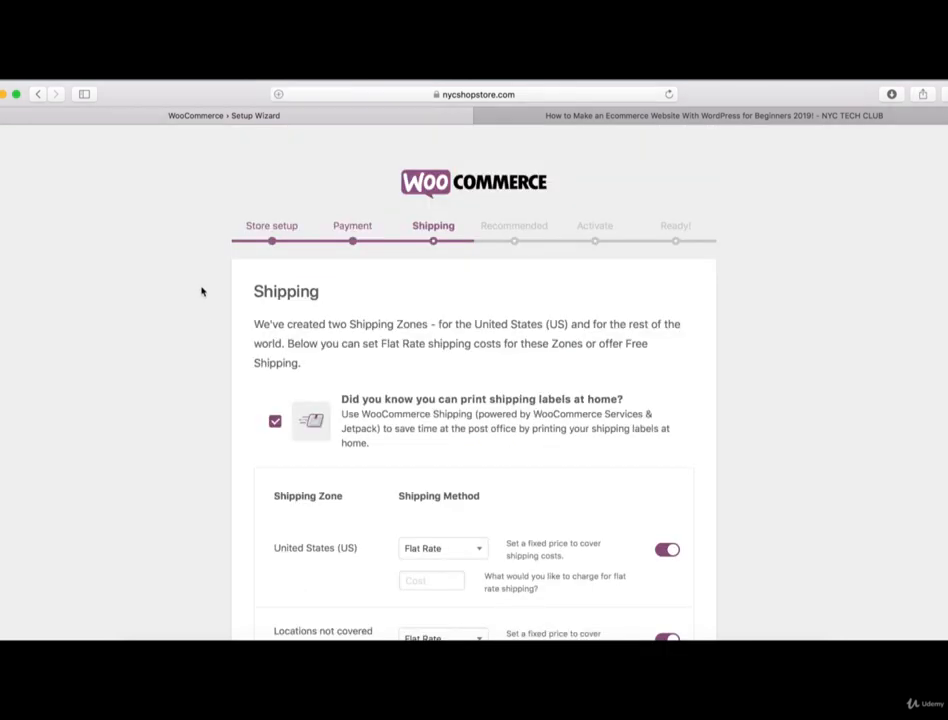
# Step: Set flat rate shipping to 10.00 for United States (US) and 20.00 for locations not covered by other zones
pyautogui.scroll(-4, 205, 311)
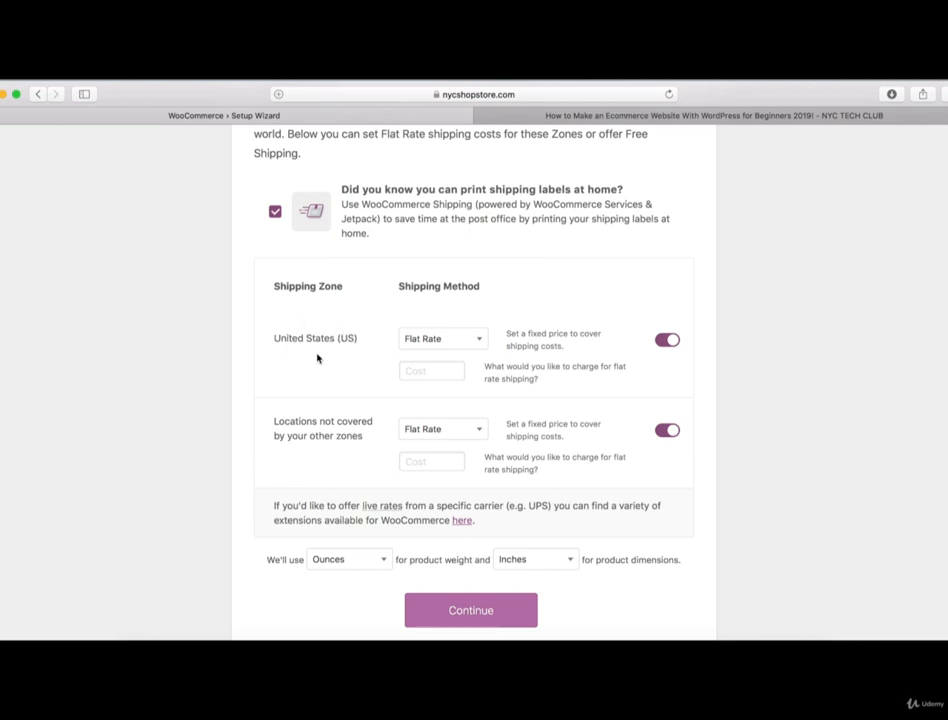
pyautogui.click(440, 340)
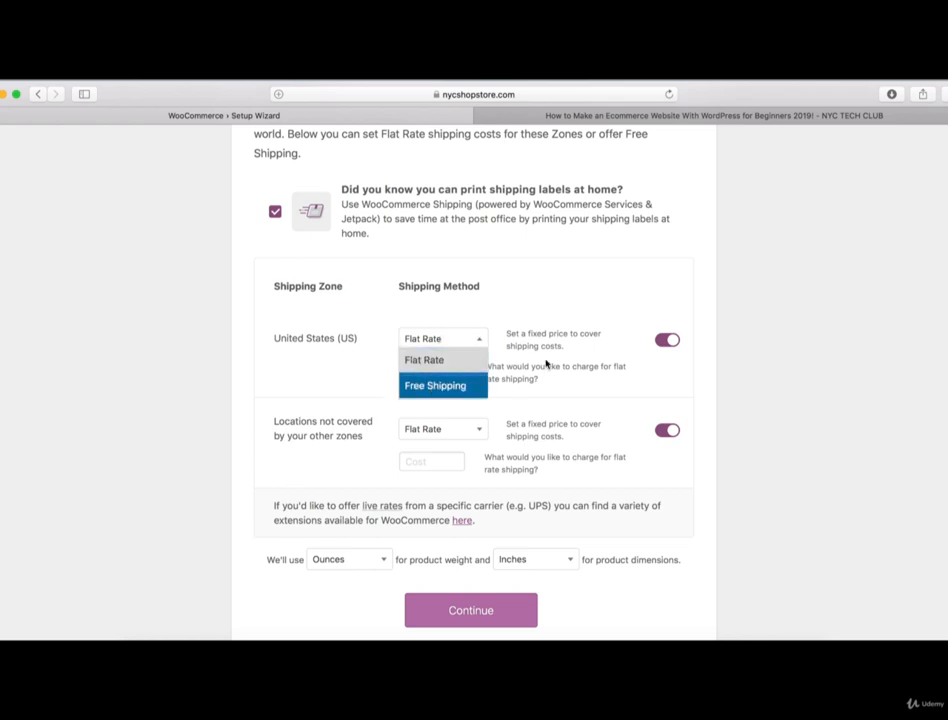
pyautogui.click(476, 361)
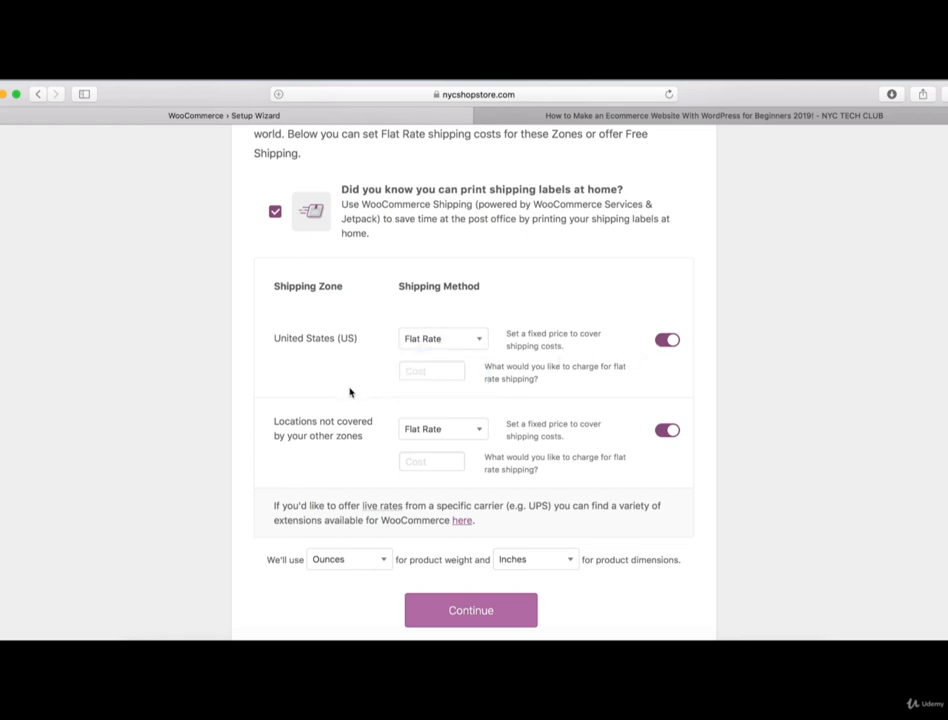
pyautogui.click(414, 372)
pyautogui.write('10.00')
pyautogui.click(434, 460)
pyautogui.write('2')
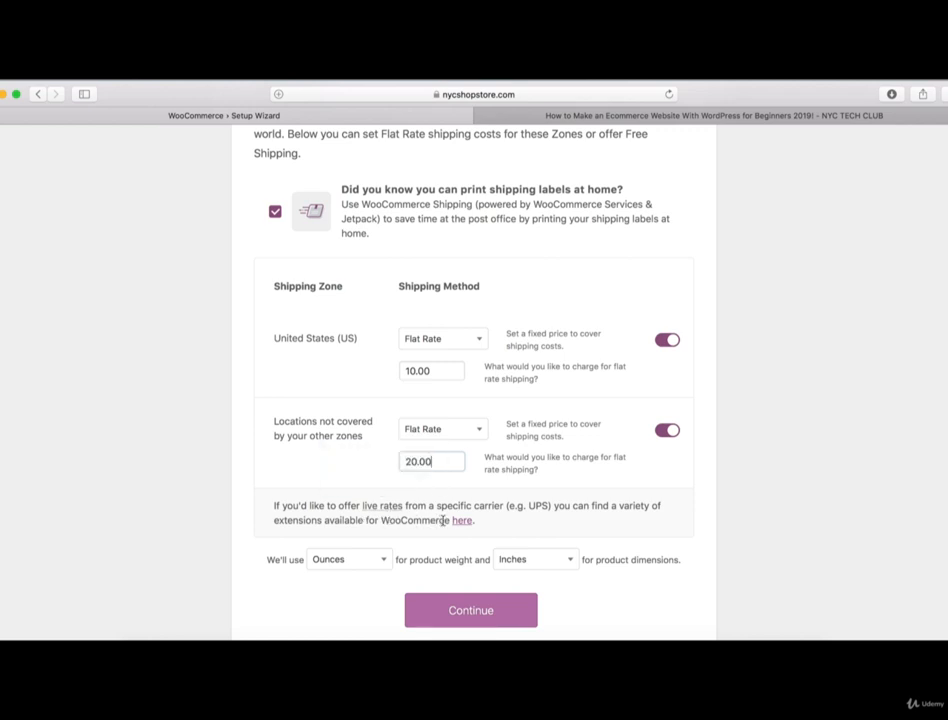
# Step: Browse the WooCommerce carrier extensions offering live shipping rates, and return to the shipping setup
pyautogui.click(464, 521)
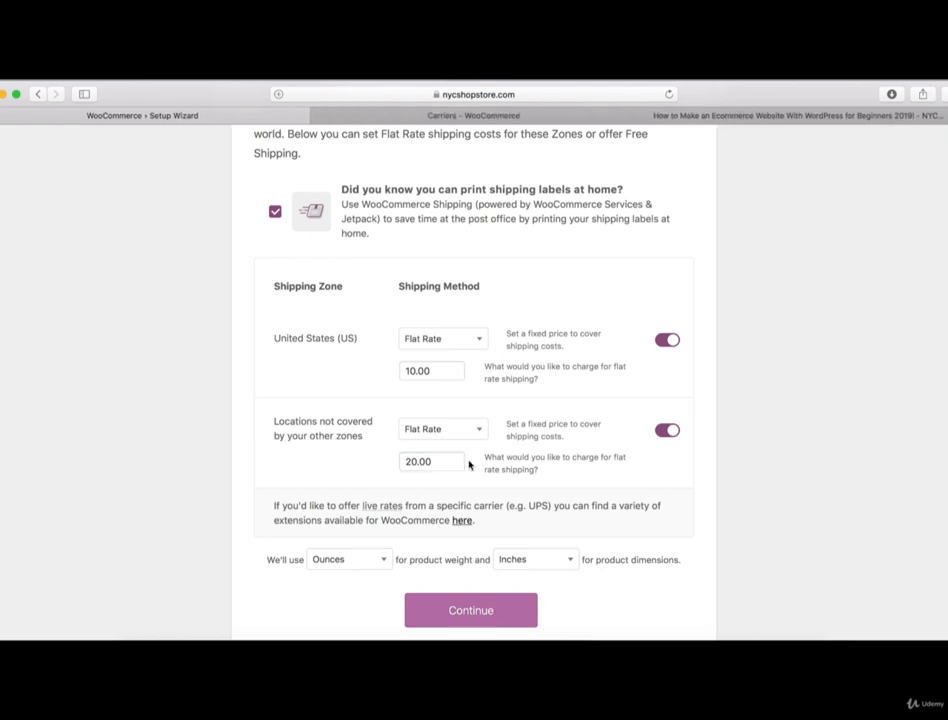
pyautogui.click(510, 118)
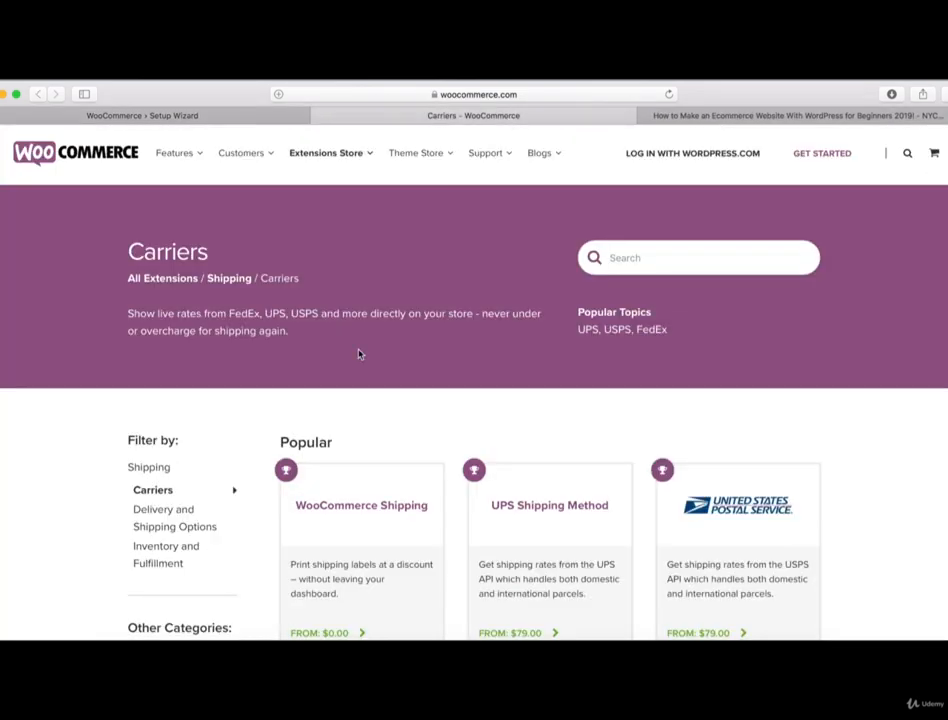
pyautogui.scroll(-5, 360, 353)
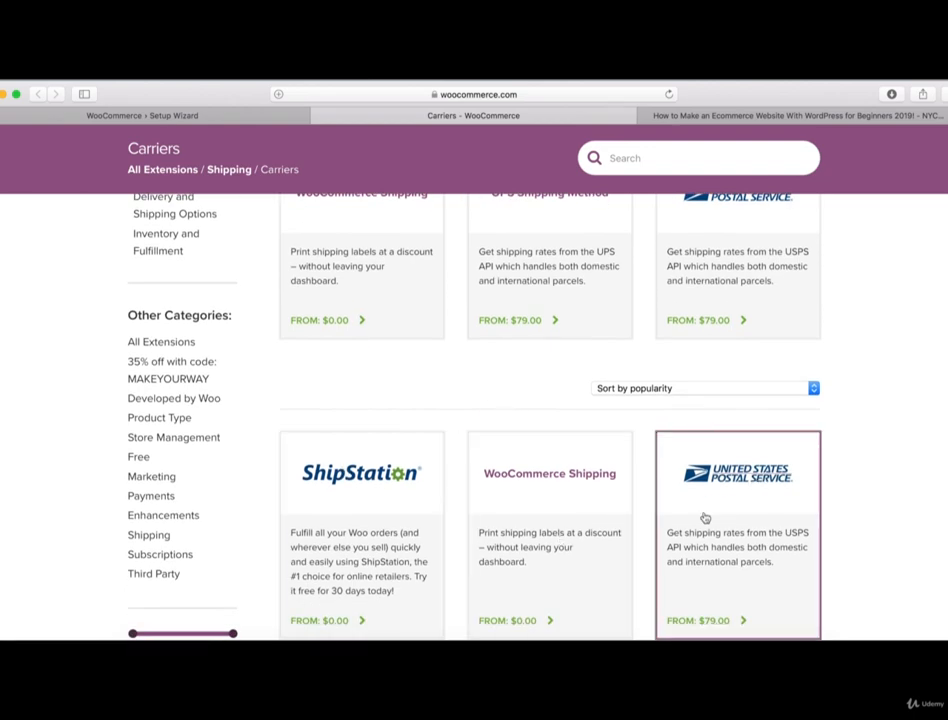
pyautogui.scroll(-3, 698, 520)
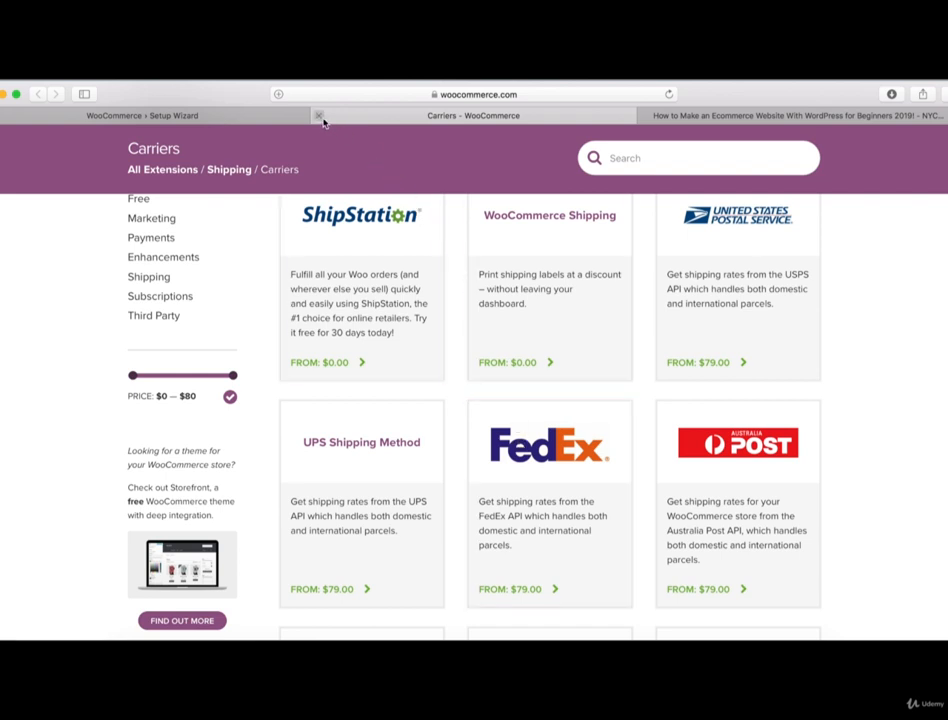
pyautogui.scroll(3, 376, 171)
pyautogui.scroll(3, 376, 171)
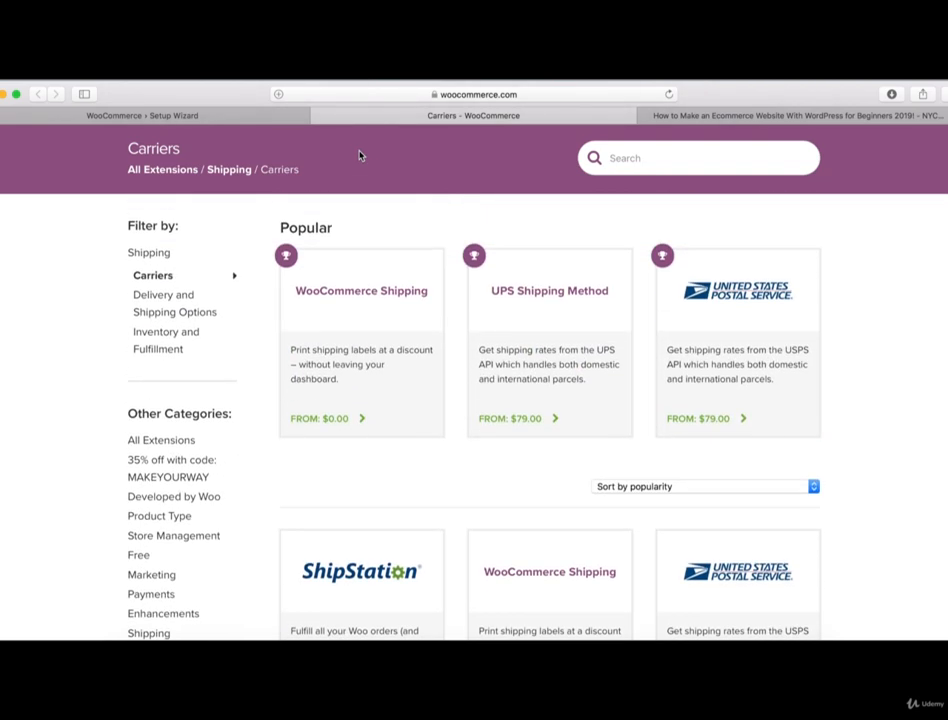
pyautogui.click(320, 116)
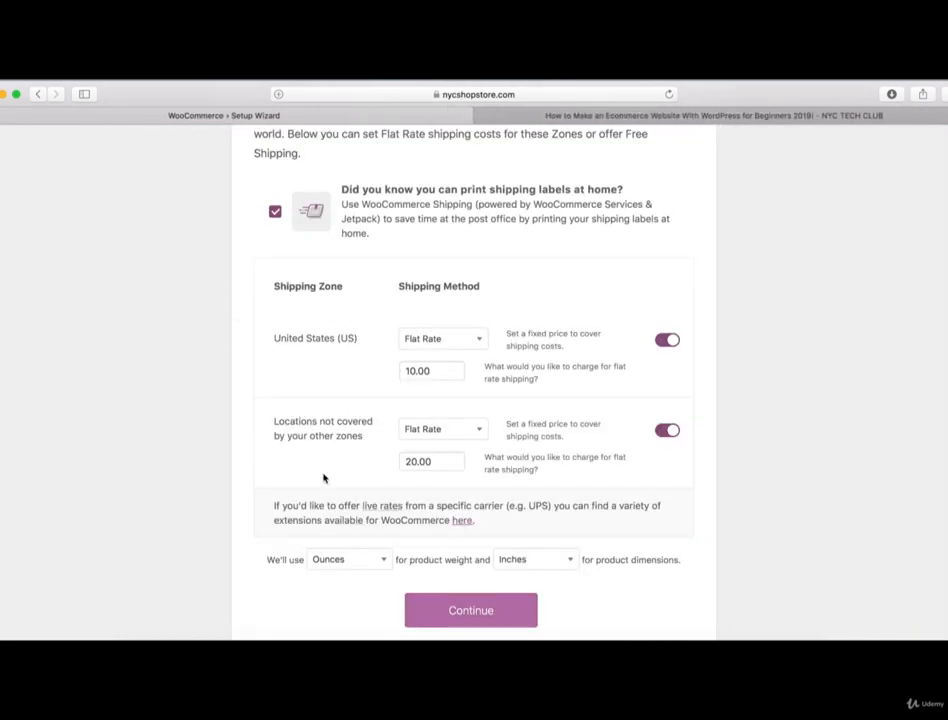
# Step: Set product weight to Pounds and product dimensions to Inches, and submit the shipping setup
pyautogui.click(356, 568)
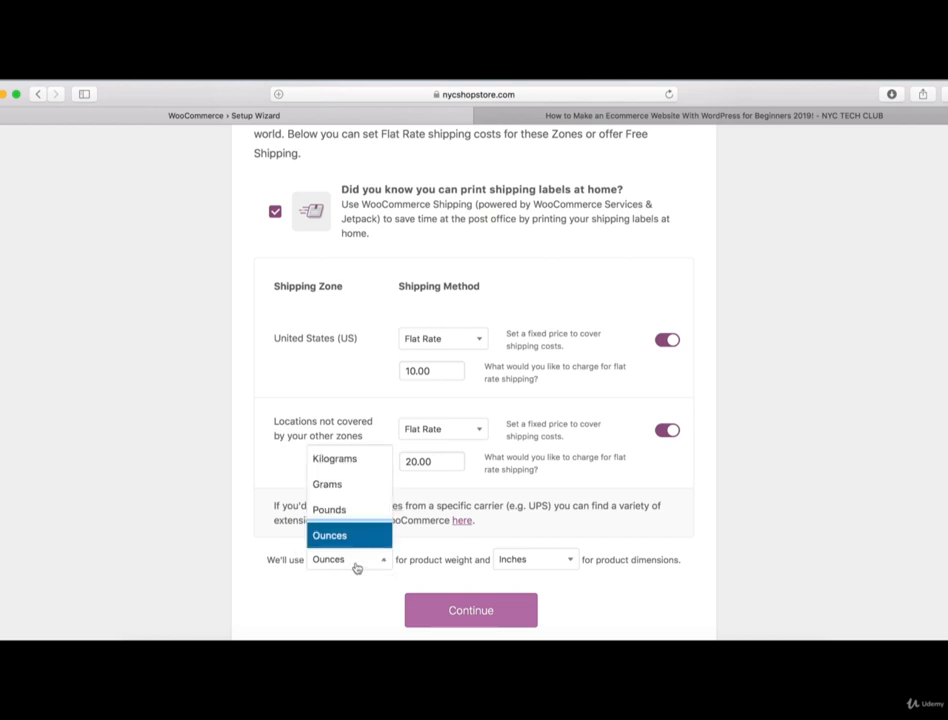
pyautogui.click(342, 512)
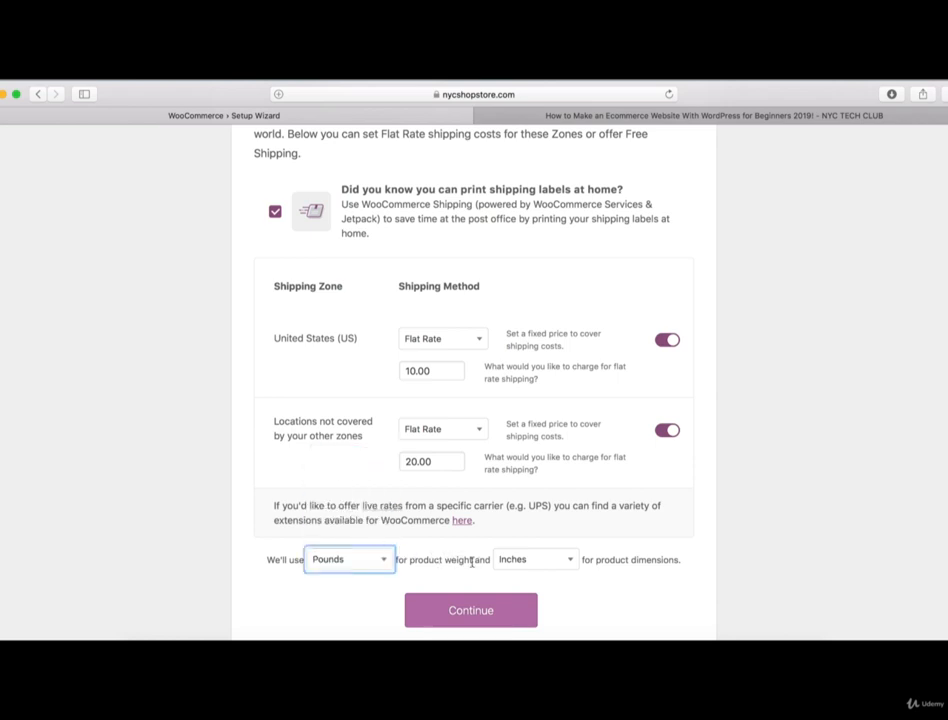
pyautogui.click(529, 562)
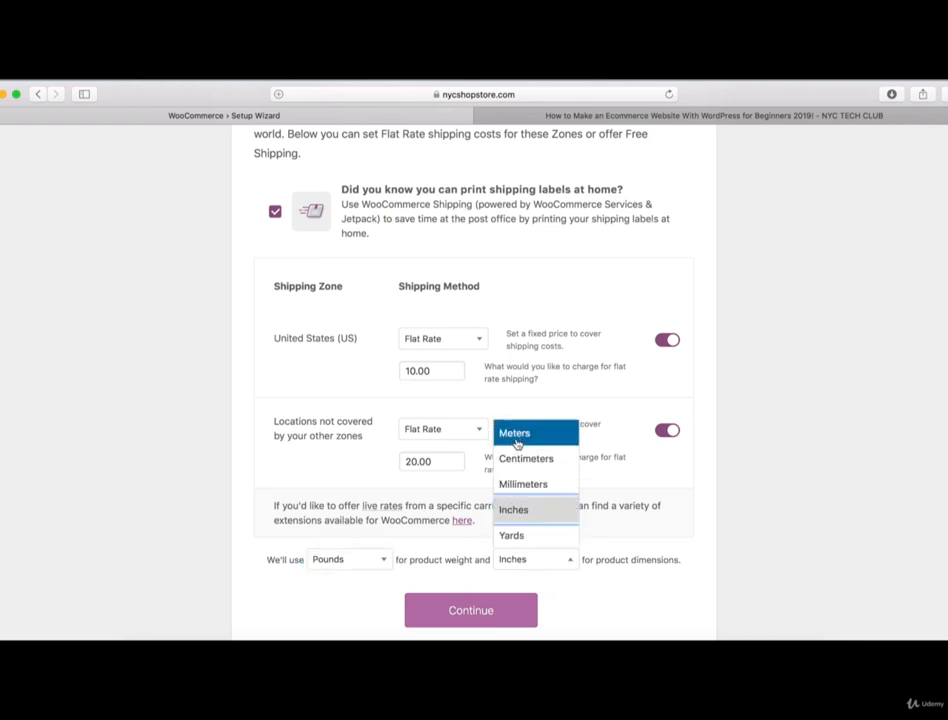
pyautogui.click(520, 512)
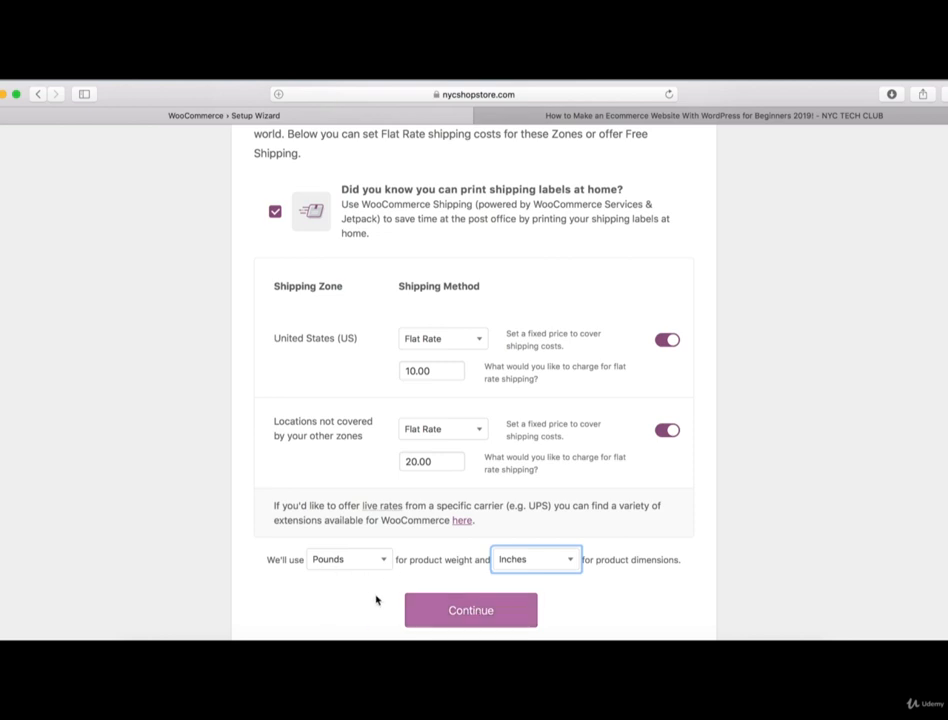
pyautogui.click(472, 620)
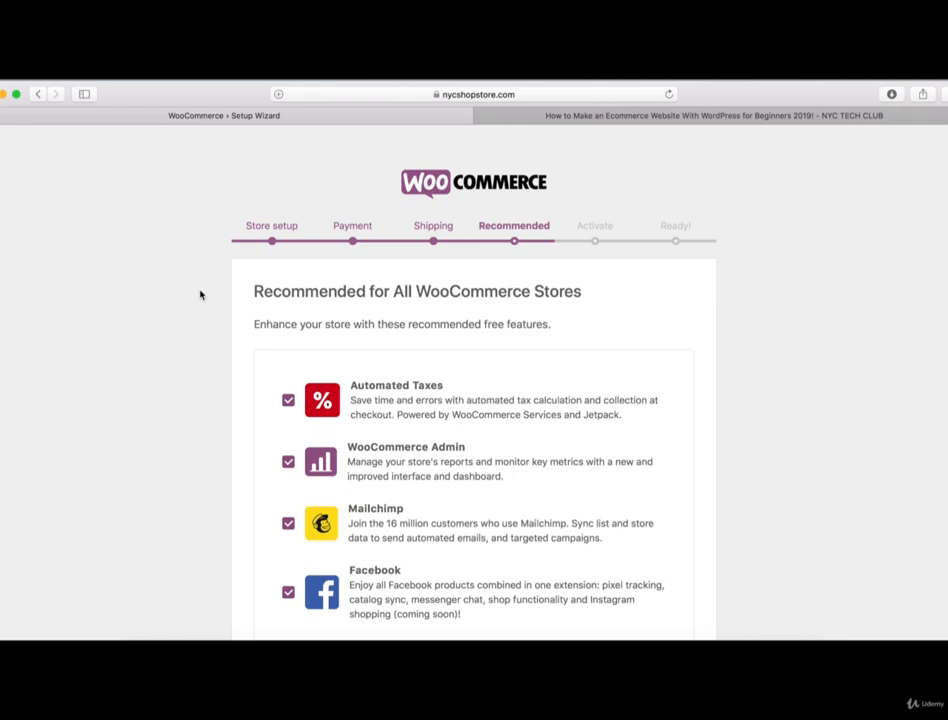
# Step: Accept the recommended Automated Taxes, WooCommerce Admin, Mailchimp and Facebook features and proceed to the Jetpack connection stage
pyautogui.scroll(-3, 200, 295)
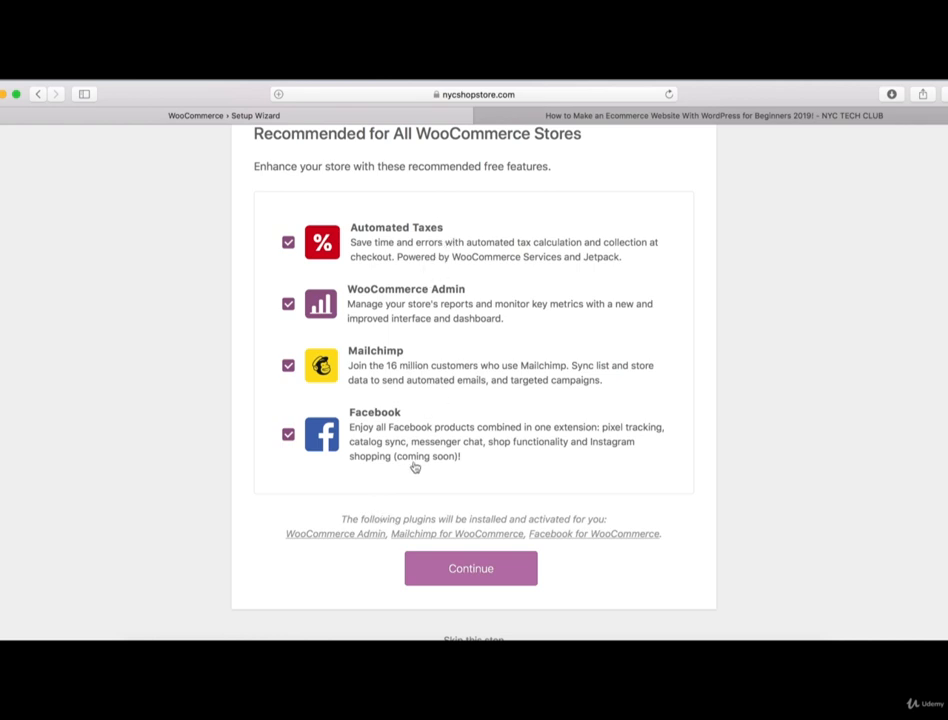
pyautogui.click(471, 568)
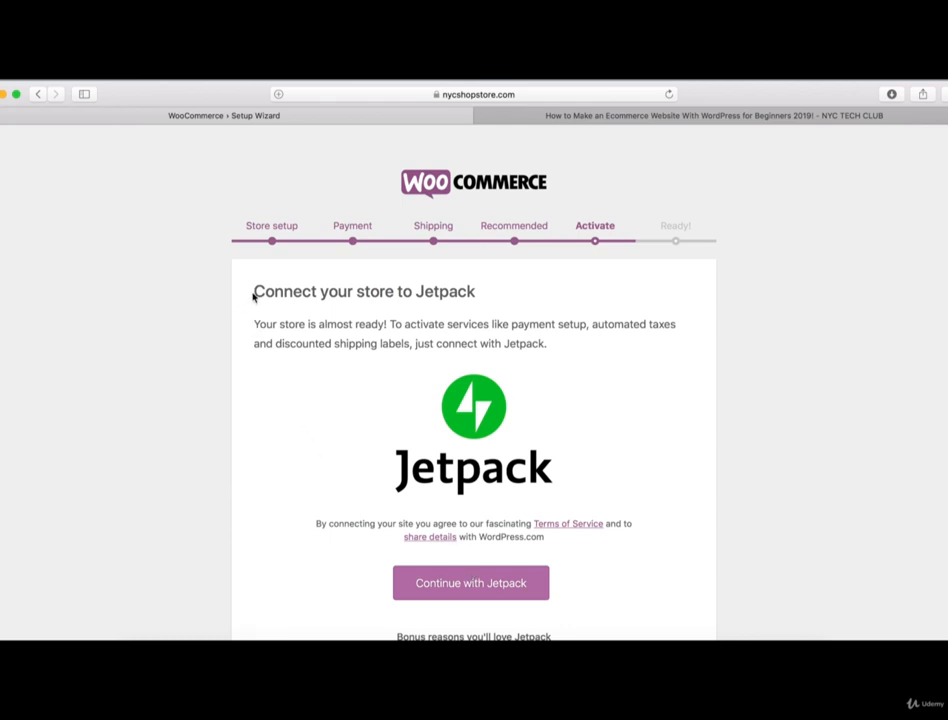
pyautogui.moveTo(254, 291); pyautogui.dragTo(479, 292)
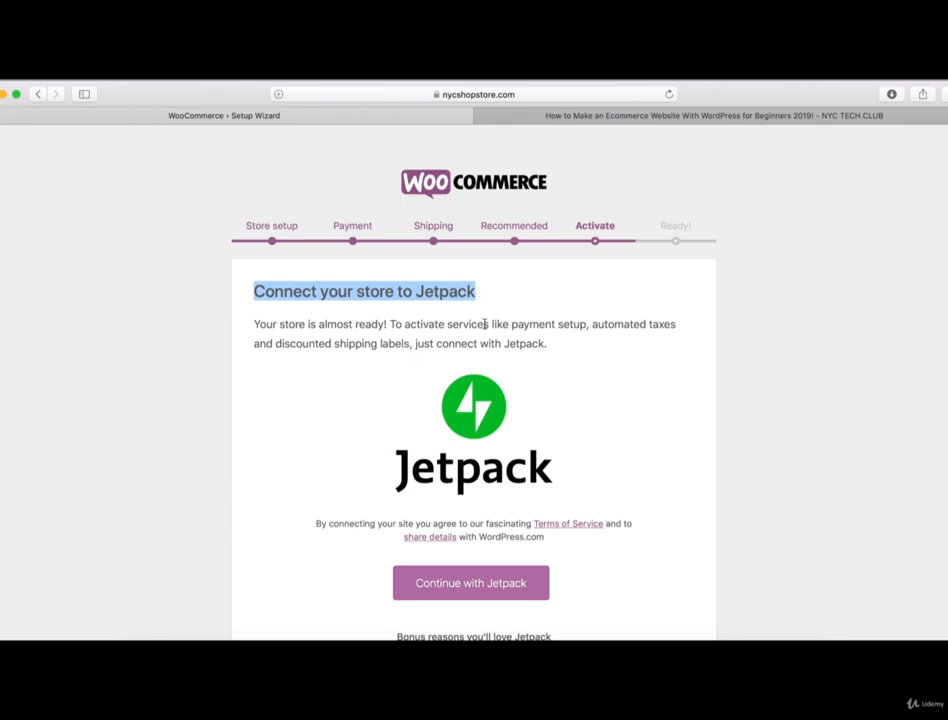
# Step: Continue with the Jetpack connection and submit the account e-mail on the WordPress.com login to activate the store's services
pyautogui.scroll(-4, 485, 324)
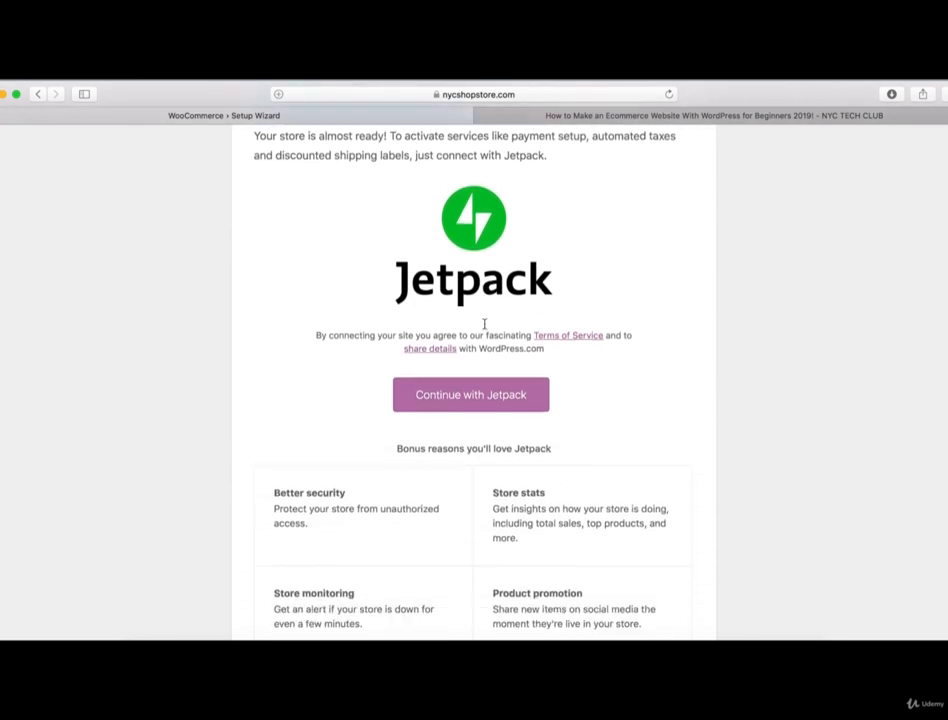
pyautogui.click(471, 396)
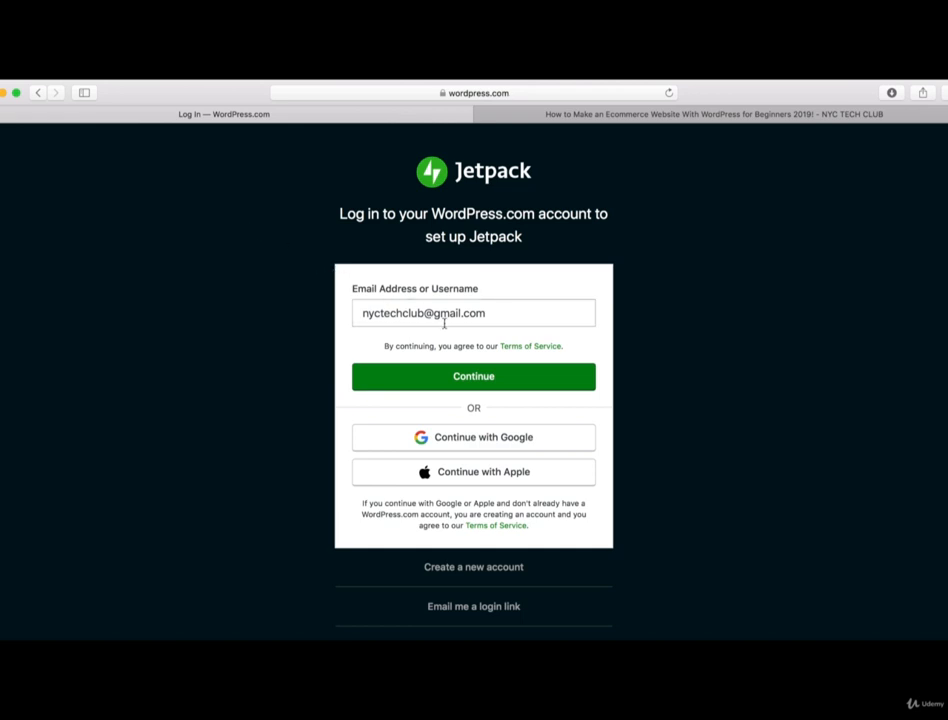
pyautogui.click(466, 380)
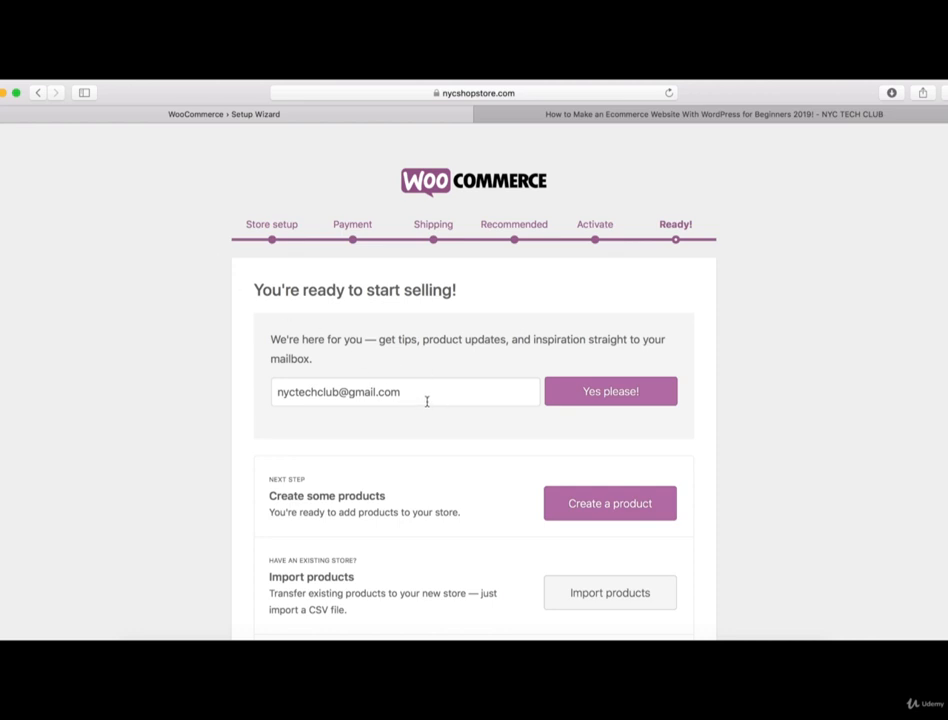
# Step: Review the options on the final Ready! stage of the setup wizard and go to the WordPress dashboard
pyautogui.scroll(-1, 425, 374)
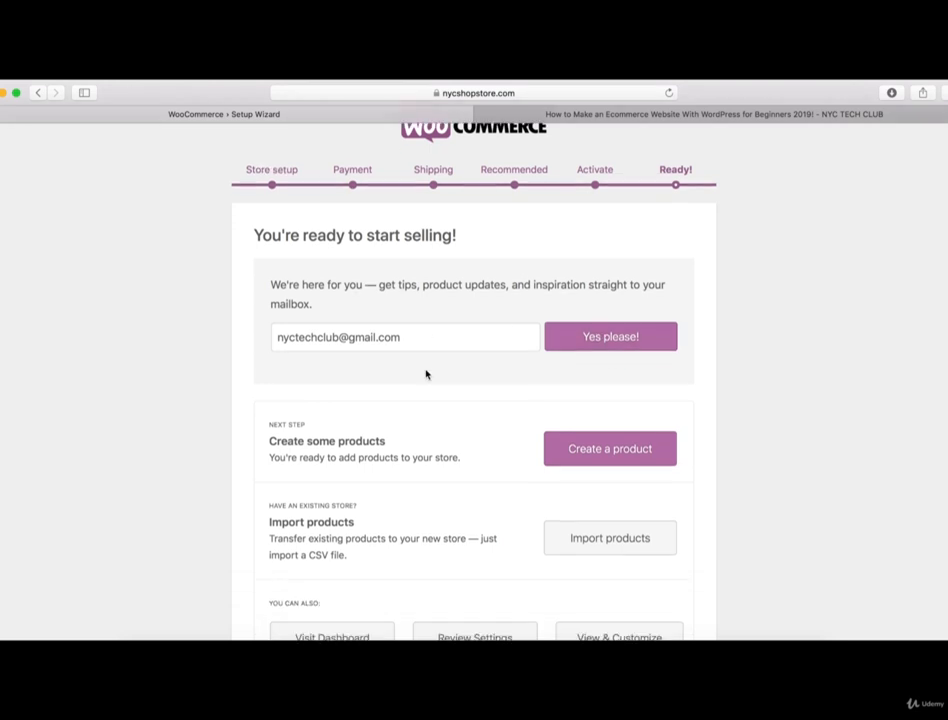
pyautogui.scroll(-2, 425, 374)
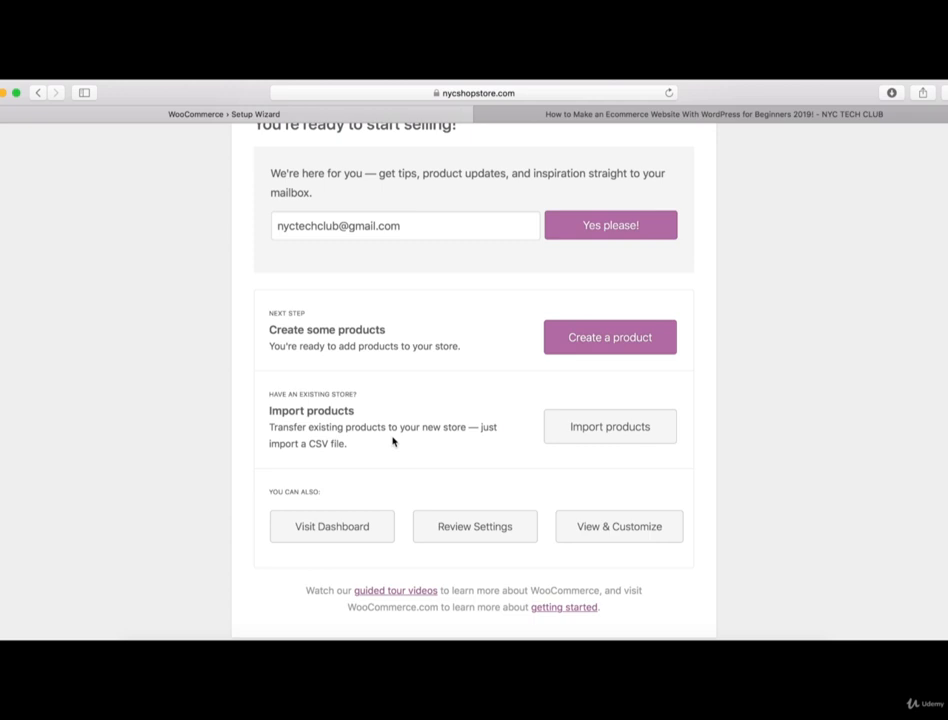
pyautogui.click(329, 534)
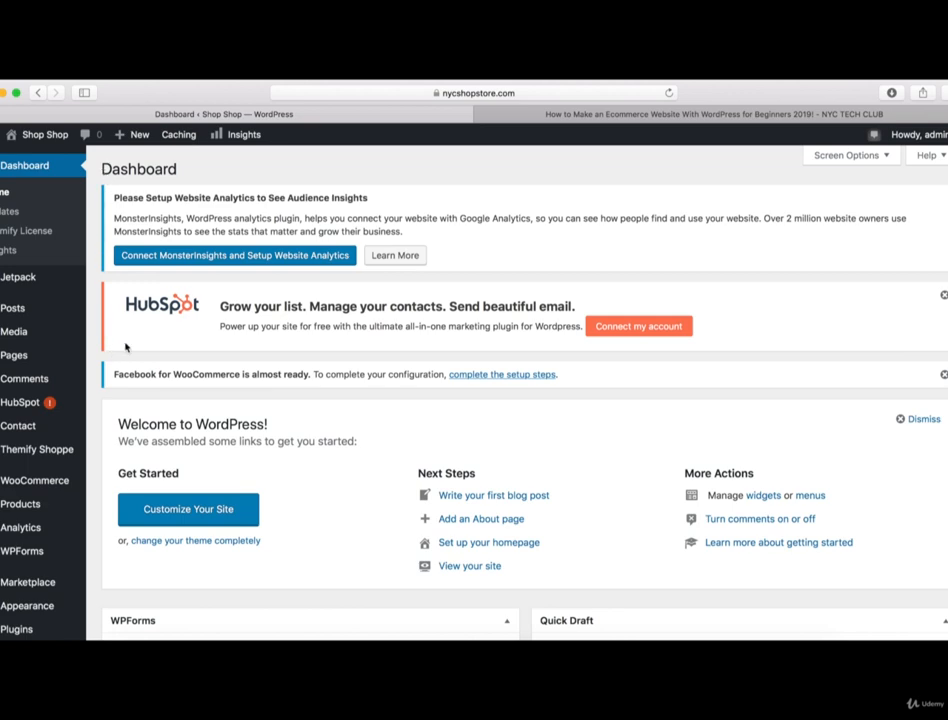
# Step: Read the Facebook for WooCommerce setup notice, and dismiss both the HubSpot and Facebook for WooCommerce notices from the dashboard
pyautogui.moveTo(114, 374); pyautogui.dragTo(259, 381)
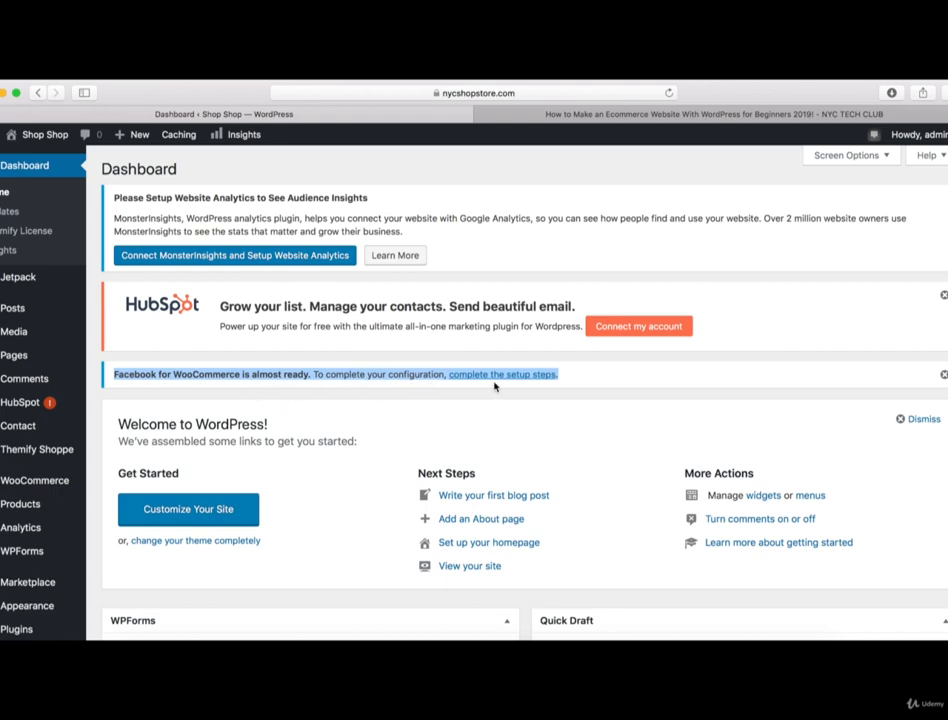
pyautogui.click(609, 385)
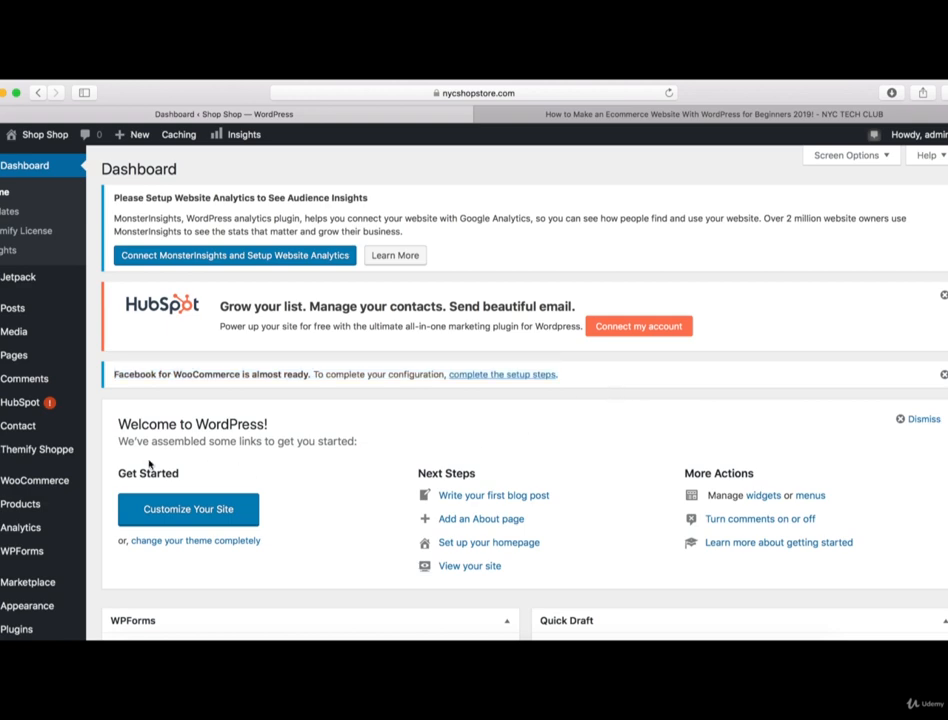
pyautogui.moveTo(64, 485)
pyautogui.click(943, 295)
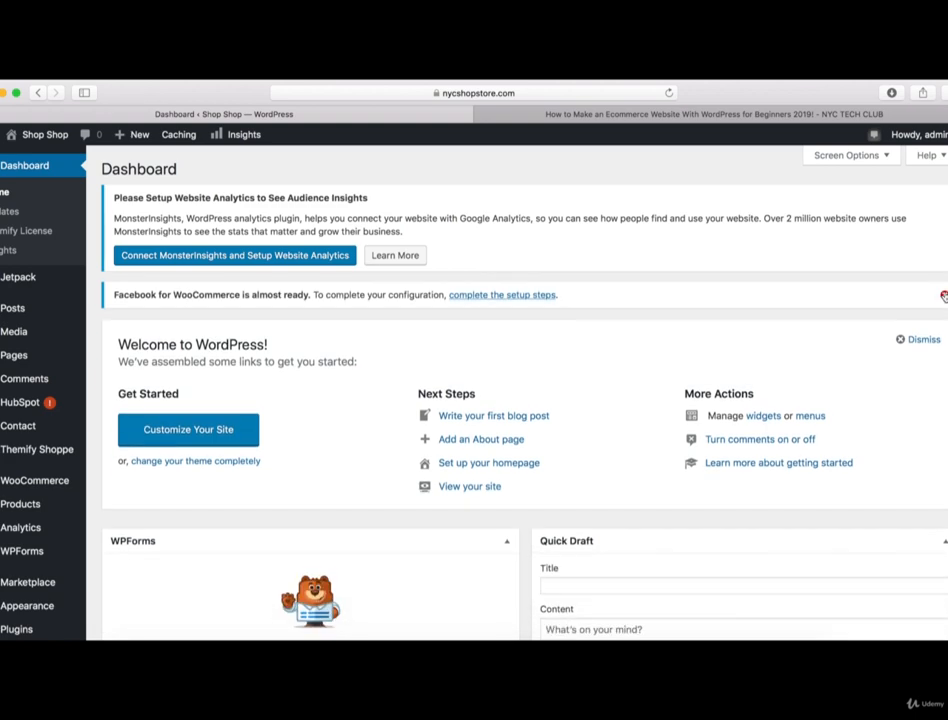
pyautogui.click(943, 297)
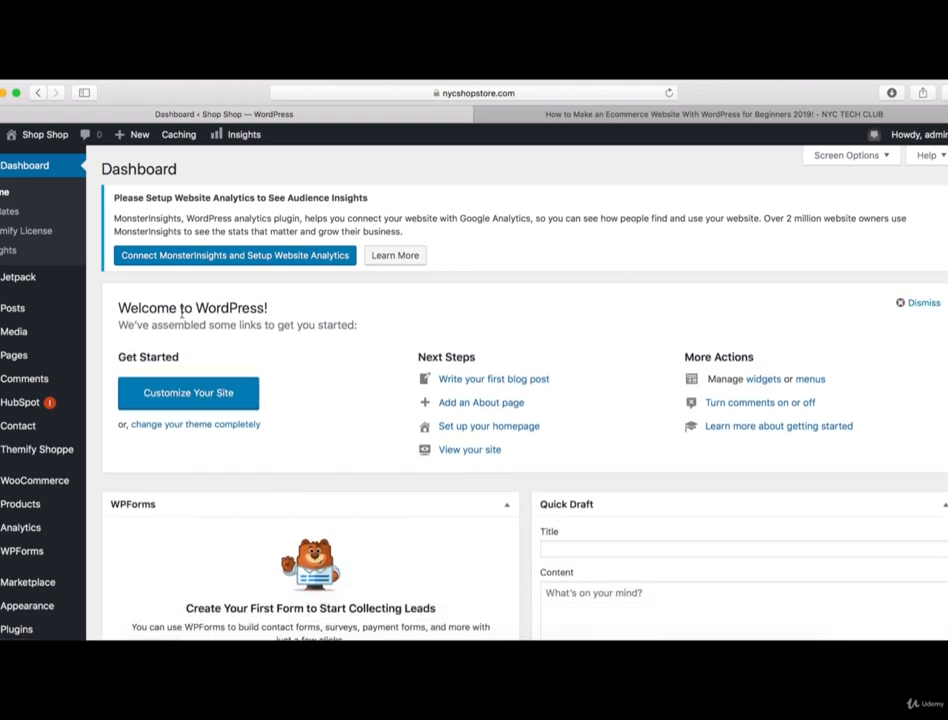